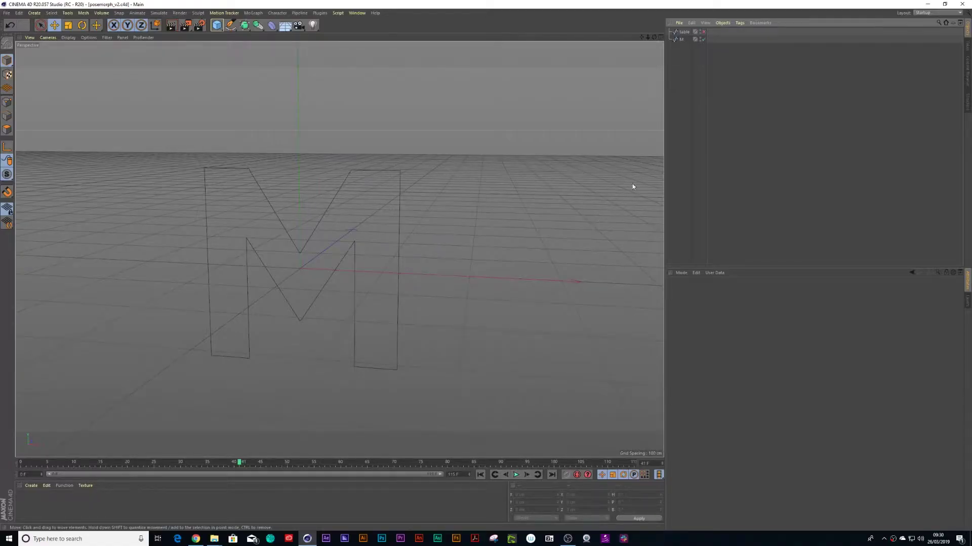
# Step: Make the table spline visible and switch off the M letter spline in the Object Manager
pyautogui.click(703, 39)
pyautogui.click(704, 32)
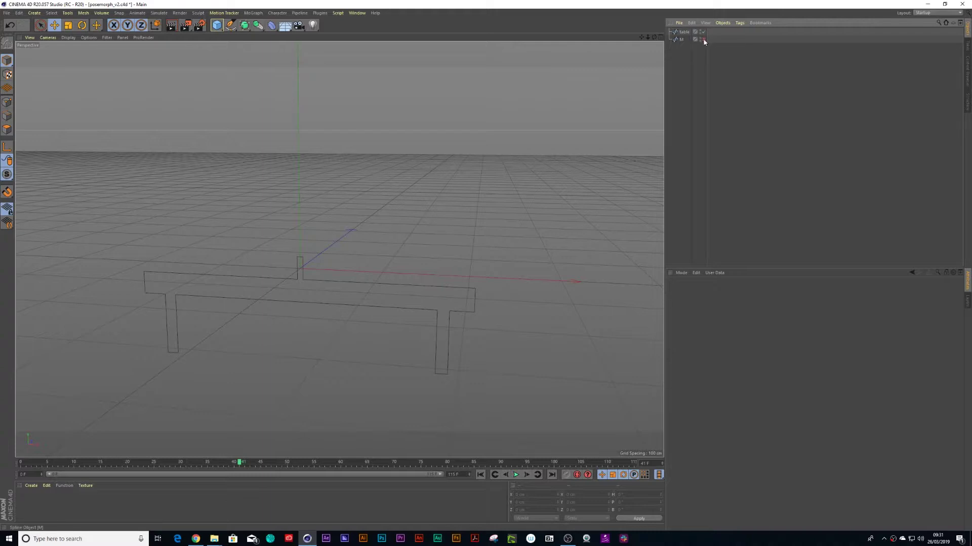
pyautogui.click(702, 39)
pyautogui.click(703, 39)
# Step: Add a Pose Morph tag to the table spline with Points mixing enabled
pyautogui.click(703, 39)
pyautogui.click(684, 32)
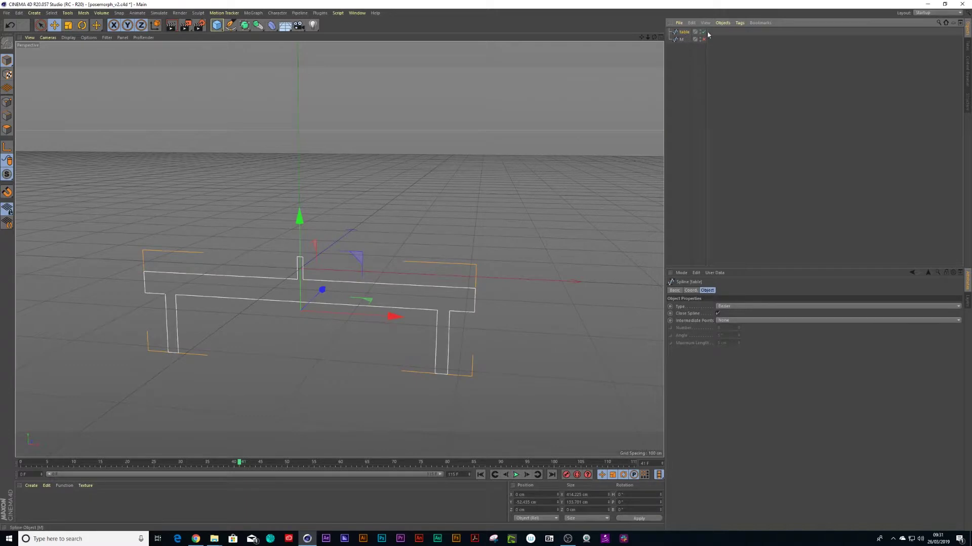
pyautogui.click(739, 23)
pyautogui.moveTo(769, 34)
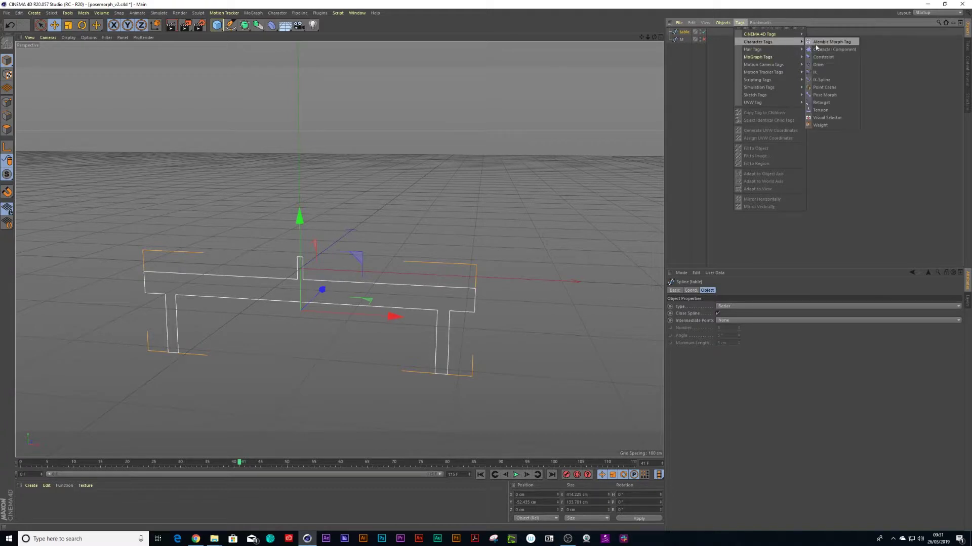
pyautogui.click(824, 95)
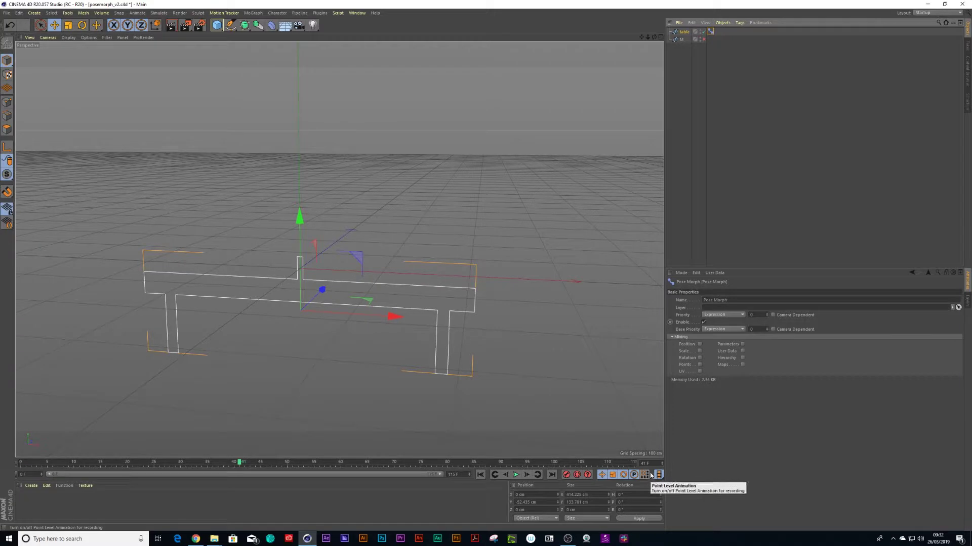
pyautogui.click(699, 364)
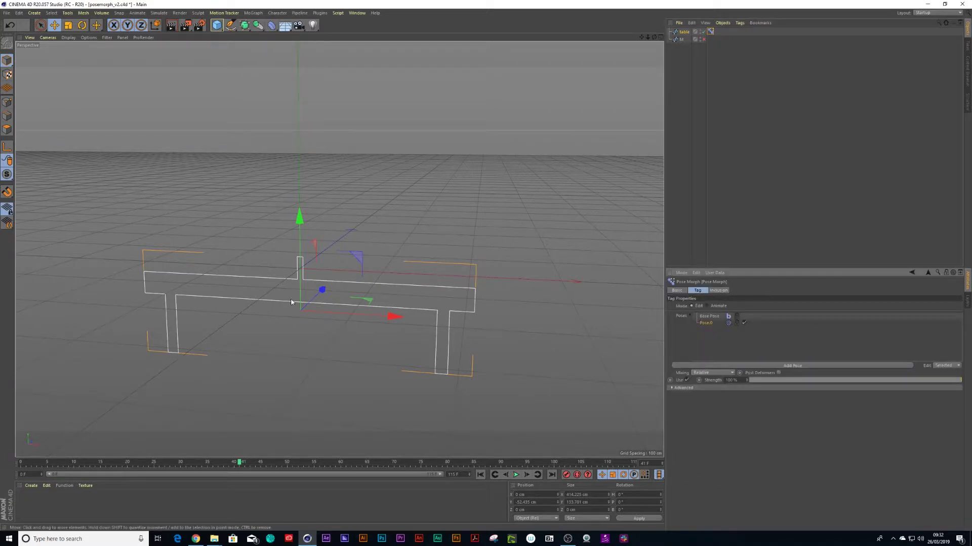
# Step: Rename the new pose to M and switch to the four-view layout
pyautogui.doubleClick(707, 324)
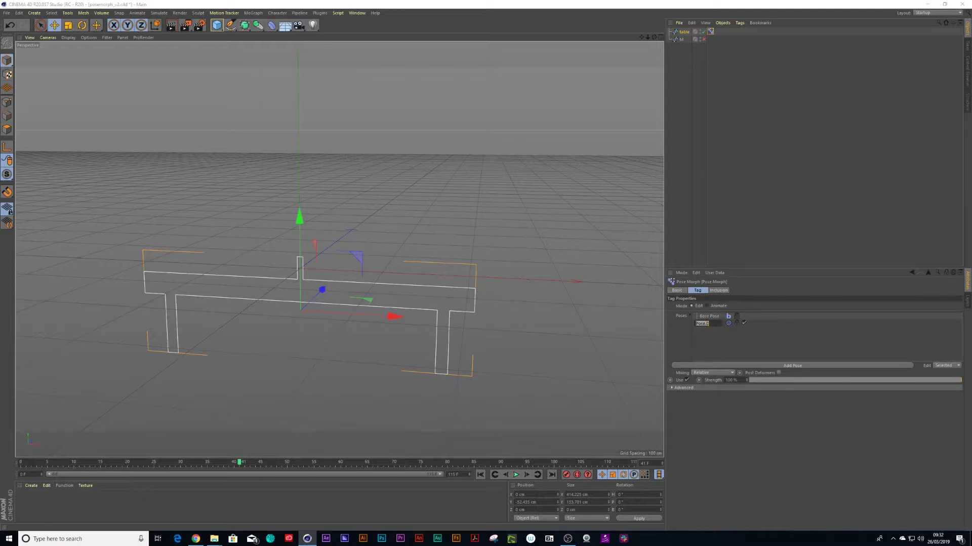
pyautogui.write('M')
pyautogui.press('Return')
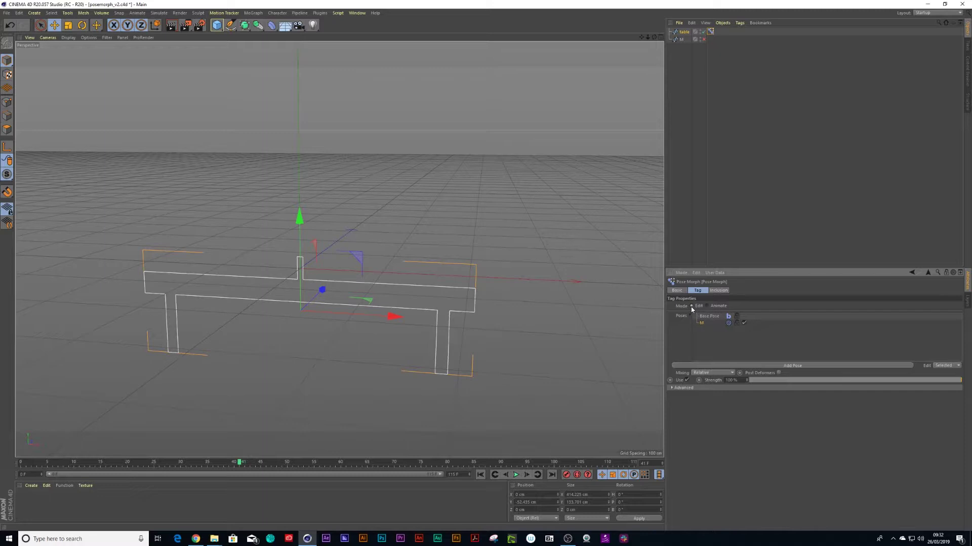
pyautogui.click(660, 38)
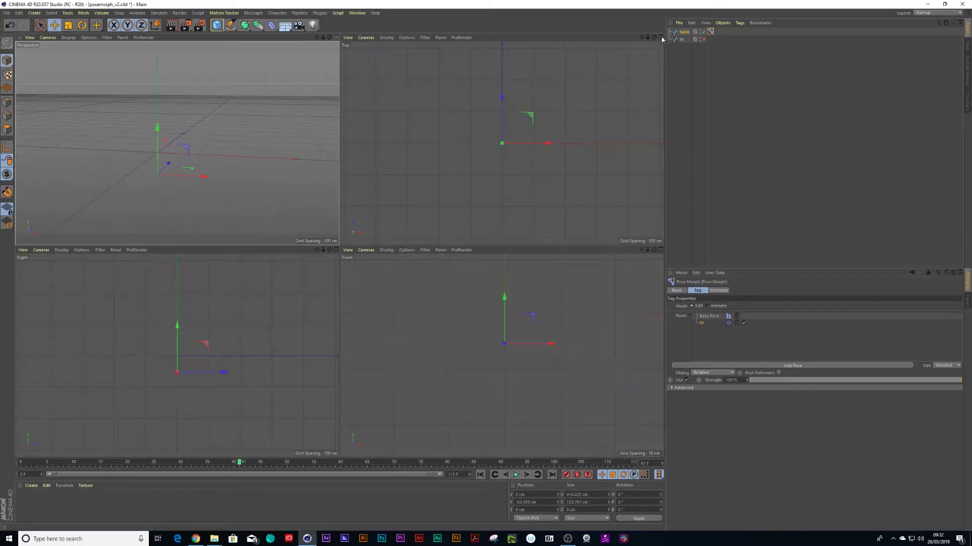
# Step: Maximise and pan the Front view, and show the M outline again
pyautogui.click(660, 250)
pyautogui.keyDown('alt'); pyautogui.moveTo(445, 265); pyautogui.dragTo(481, 319, button='middle'); pyautogui.keyUp('alt')
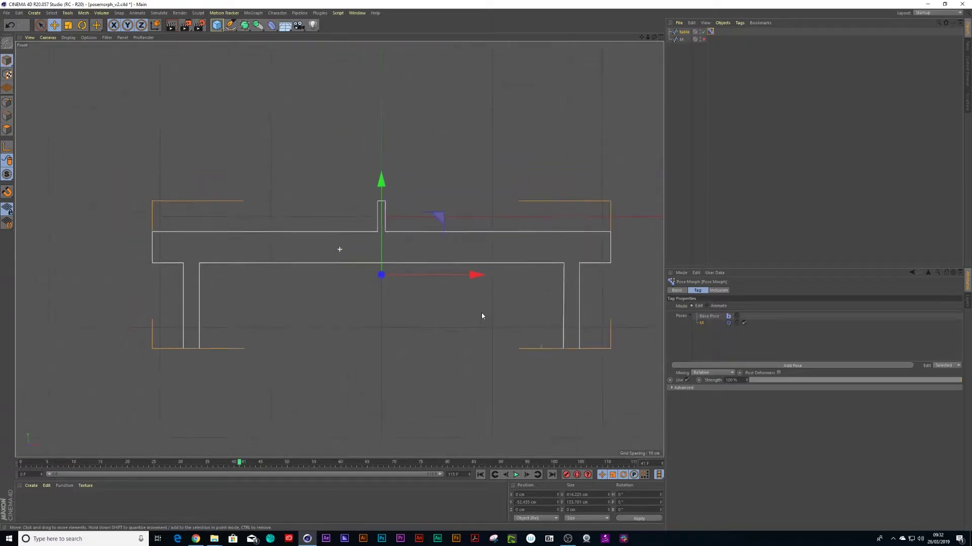
pyautogui.click(703, 39)
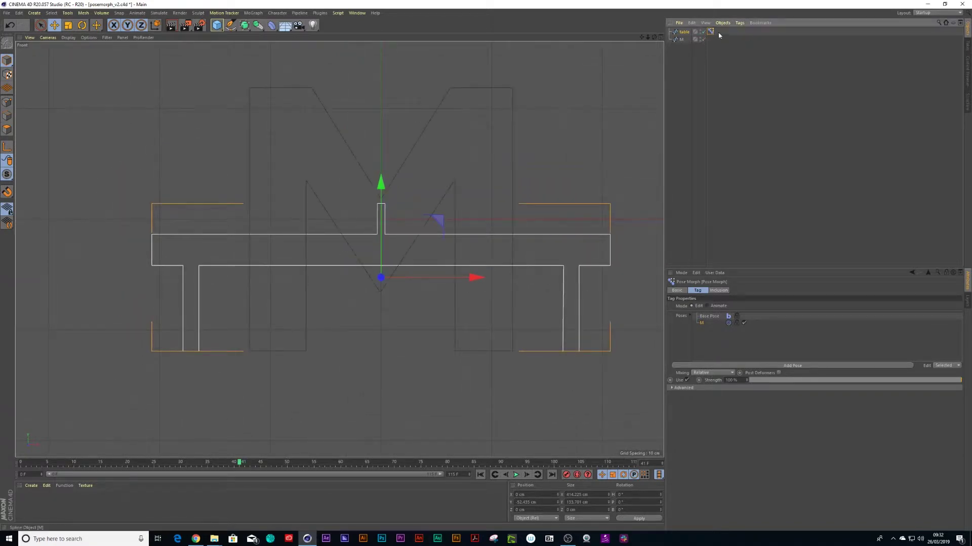
# Step: Add a Protection tag to the M spline, then reselect the table spline
pyautogui.click(682, 40)
pyautogui.click(739, 23)
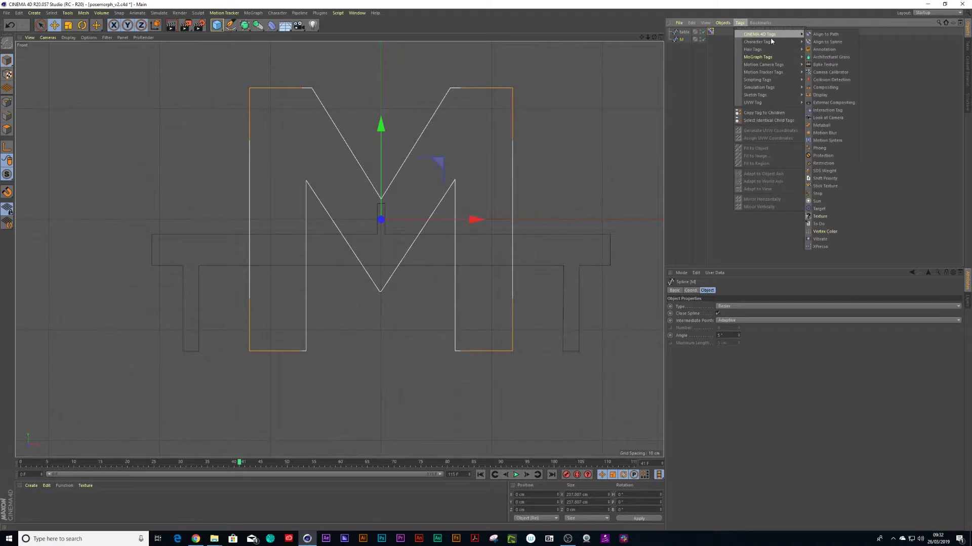
pyautogui.click(819, 156)
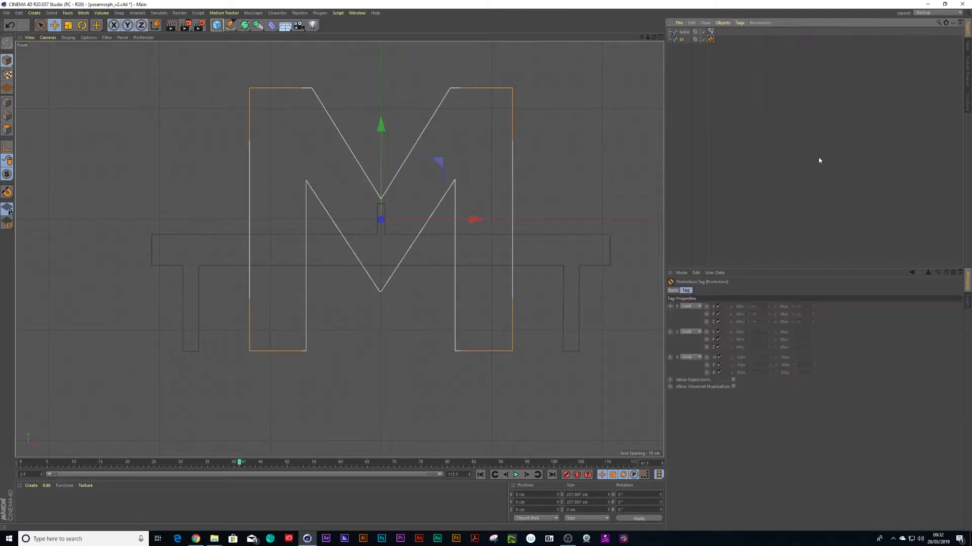
pyautogui.click(683, 31)
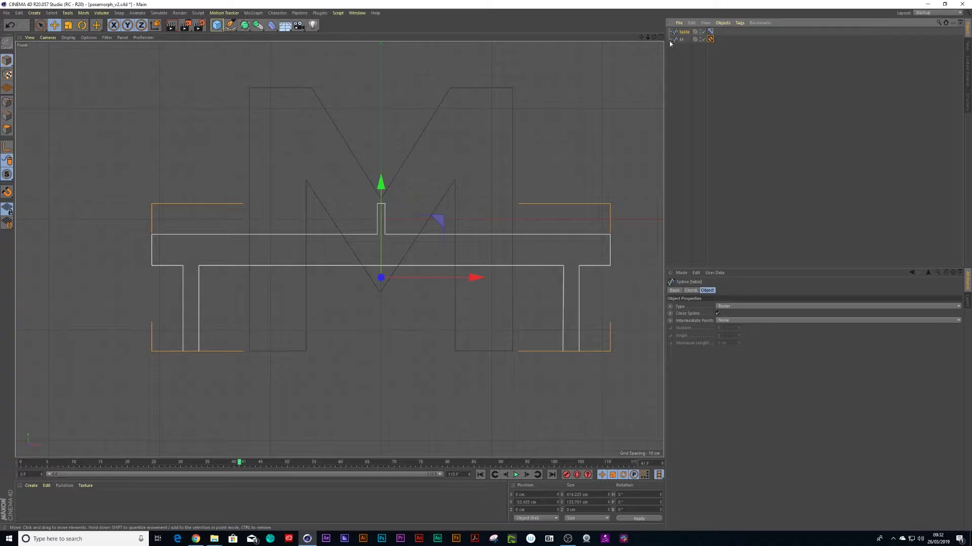
# Step: In Point mode, lasso-select the points along the tabletop's top edge
pyautogui.click(10, 101)
pyautogui.press('9')
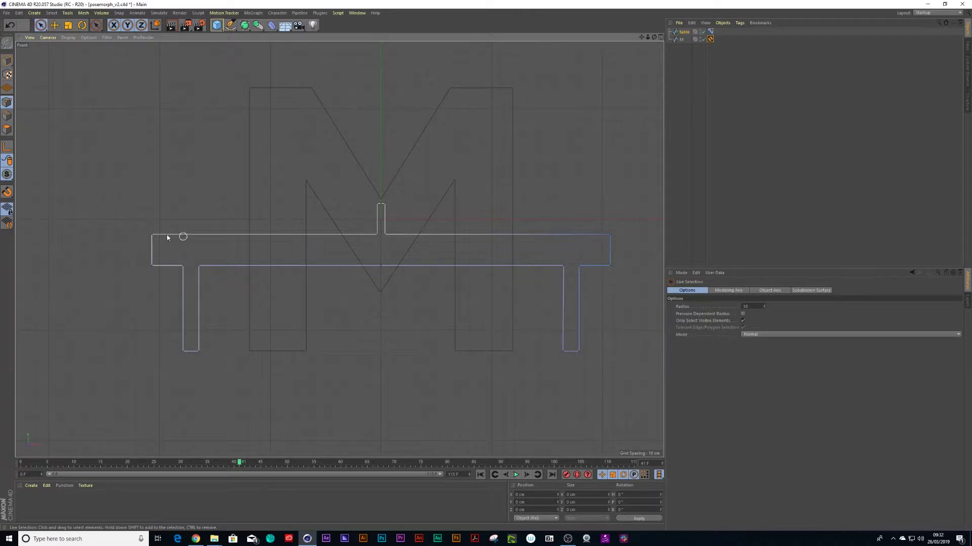
pyautogui.moveTo(152, 233); pyautogui.dragTo(615, 238)
pyautogui.click(154, 207)
pyautogui.click(39, 27)
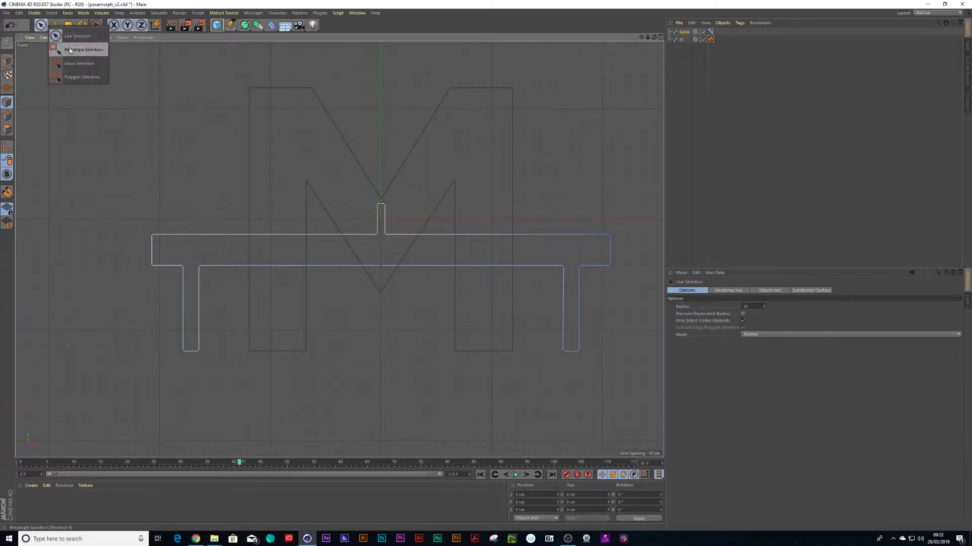
pyautogui.click(78, 63)
pyautogui.moveTo(142, 150)
pyautogui.mouseDown()
pyautogui.moveTo(563, 152)
pyautogui.moveTo(614, 182)
pyautogui.moveTo(626, 244)
pyautogui.moveTo(473, 254)
pyautogui.moveTo(145, 244)
pyautogui.moveTo(132, 217)
pyautogui.moveTo(152, 137)
pyautogui.mouseUp()
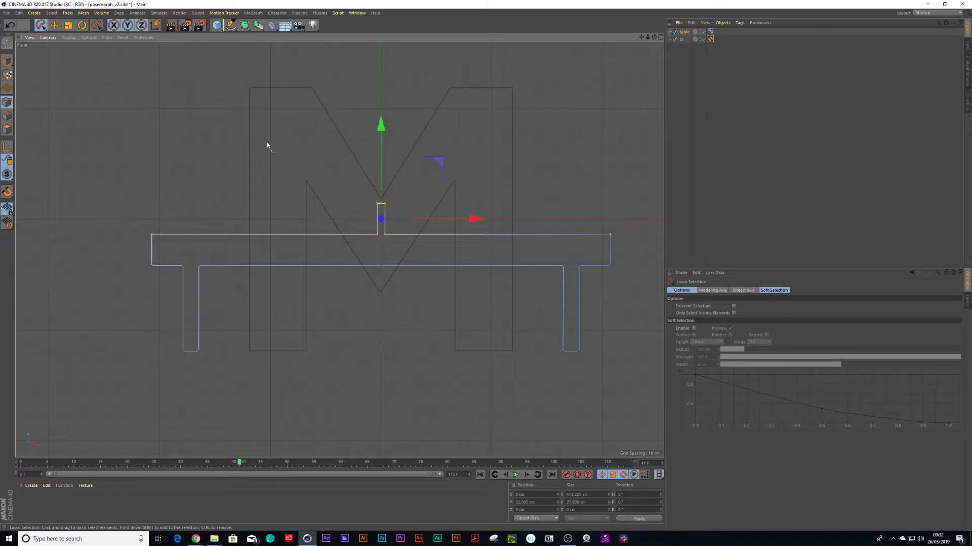
# Step: Flatten the top points vertically and raise them to the M's top
pyautogui.press('t')
pyautogui.moveTo(381, 124); pyautogui.dragTo(382, 219)
pyautogui.press('8')
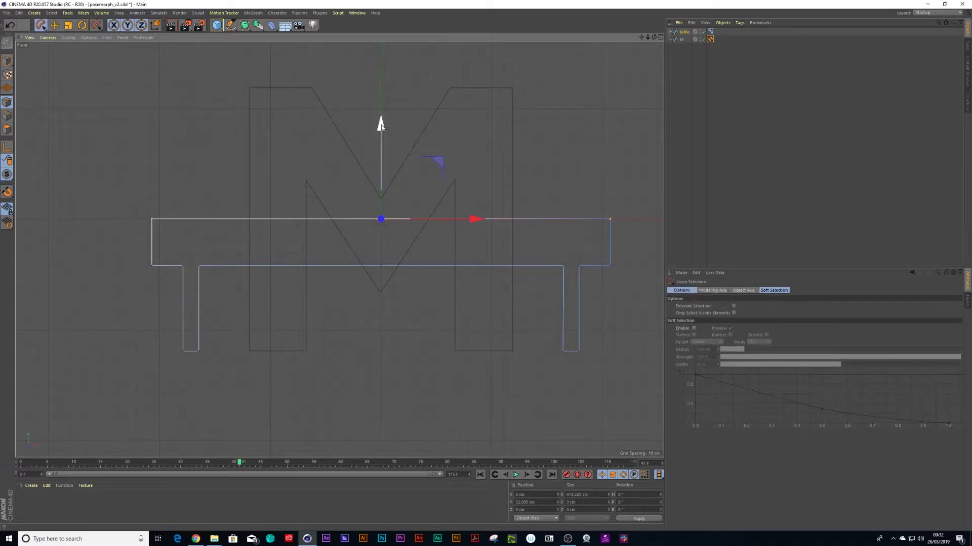
pyautogui.moveTo(381, 125); pyautogui.dragTo(368, 156)
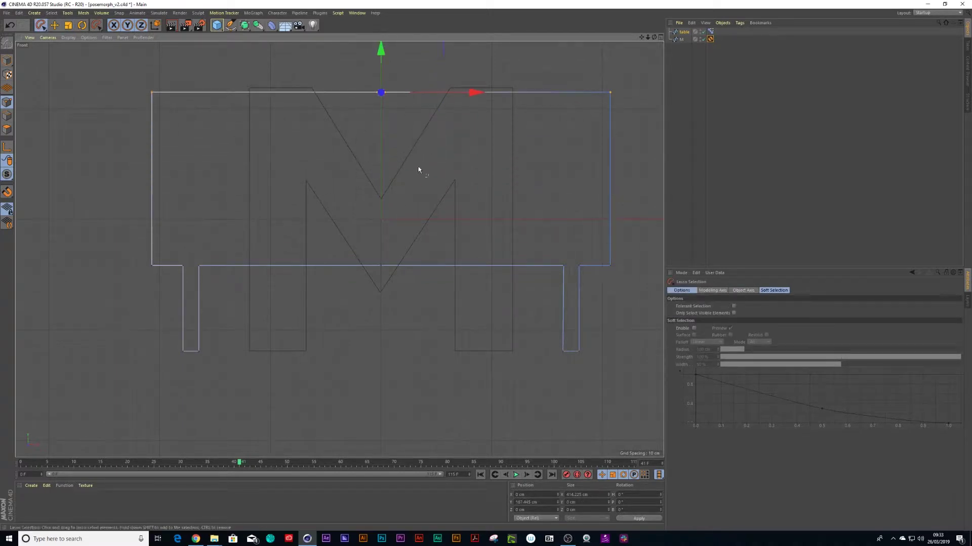
pyautogui.scroll(-2, 414, 169)
pyautogui.keyDown('alt'); pyautogui.moveTo(414, 169); pyautogui.dragTo(414, 189, button='middle'); pyautogui.keyUp('alt')
pyautogui.moveTo(385, 54); pyautogui.dragTo(385, 50)
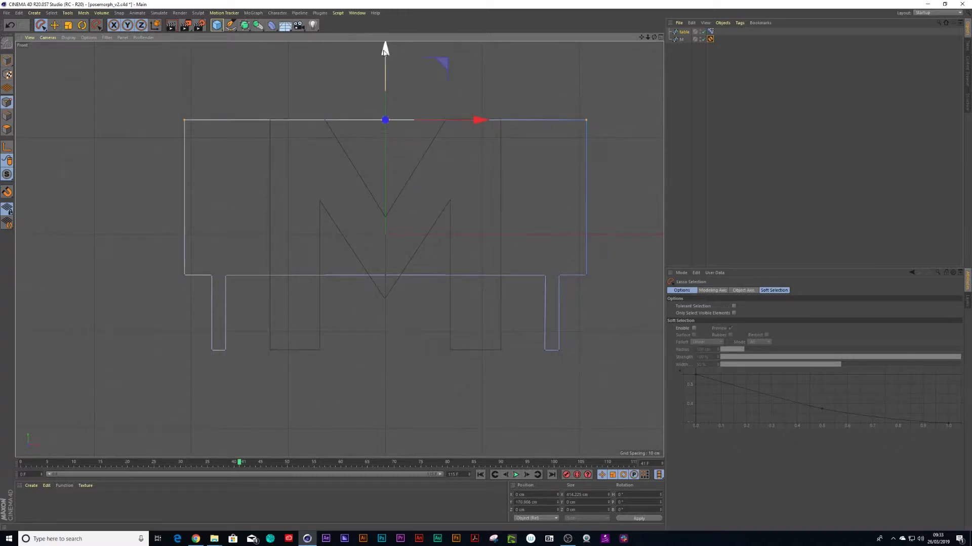
# Step: Move the table's left leg and end points right into the M's left stroke
pyautogui.press('t')
pyautogui.press('8')
pyautogui.click(221, 105)
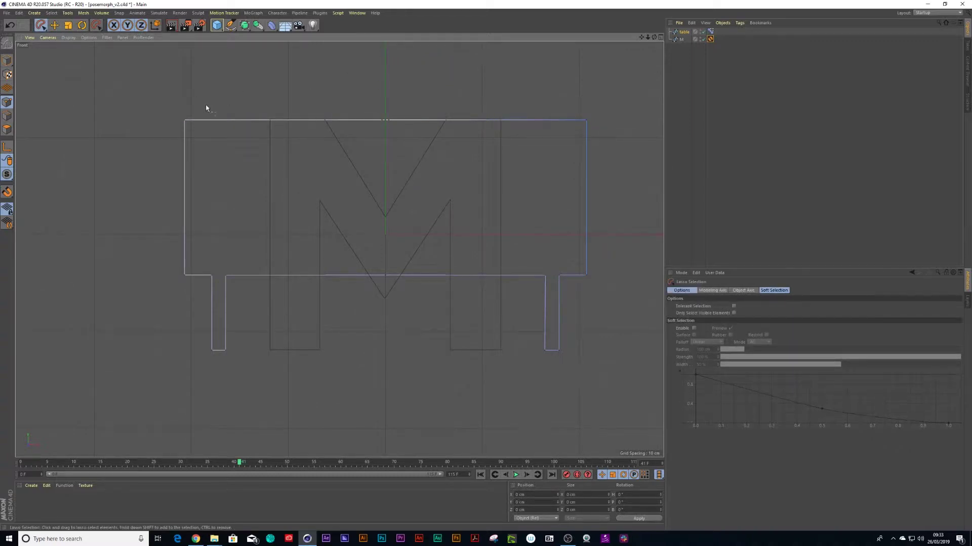
pyautogui.moveTo(172, 94)
pyautogui.mouseDown()
pyautogui.moveTo(219, 175)
pyautogui.moveTo(241, 262)
pyautogui.moveTo(240, 343)
pyautogui.moveTo(228, 384)
pyautogui.moveTo(149, 347)
pyautogui.moveTo(135, 216)
pyautogui.moveTo(153, 121)
pyautogui.moveTo(199, 99)
pyautogui.mouseUp()
pyautogui.press('t')
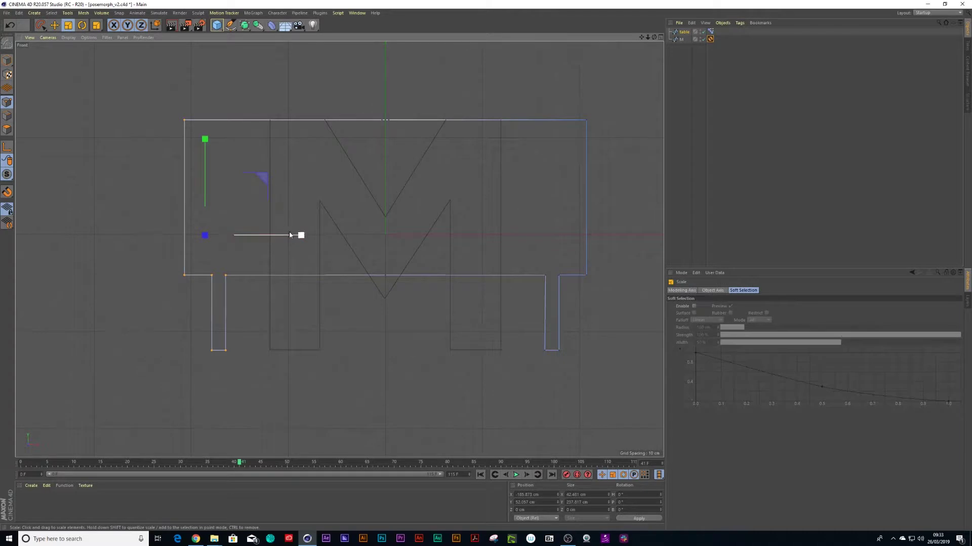
pyautogui.moveTo(302, 239); pyautogui.dragTo(204, 241)
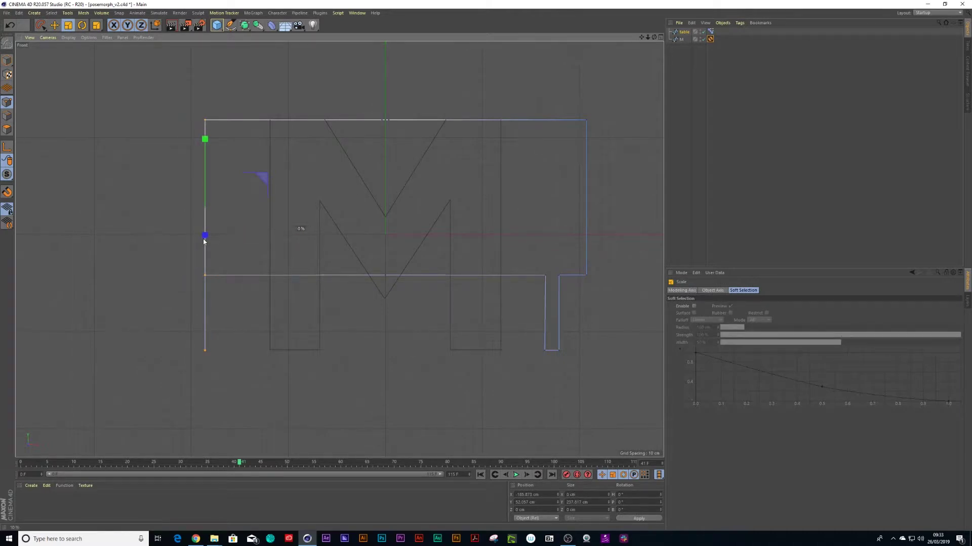
pyautogui.hotkey('ctrl', 'z')
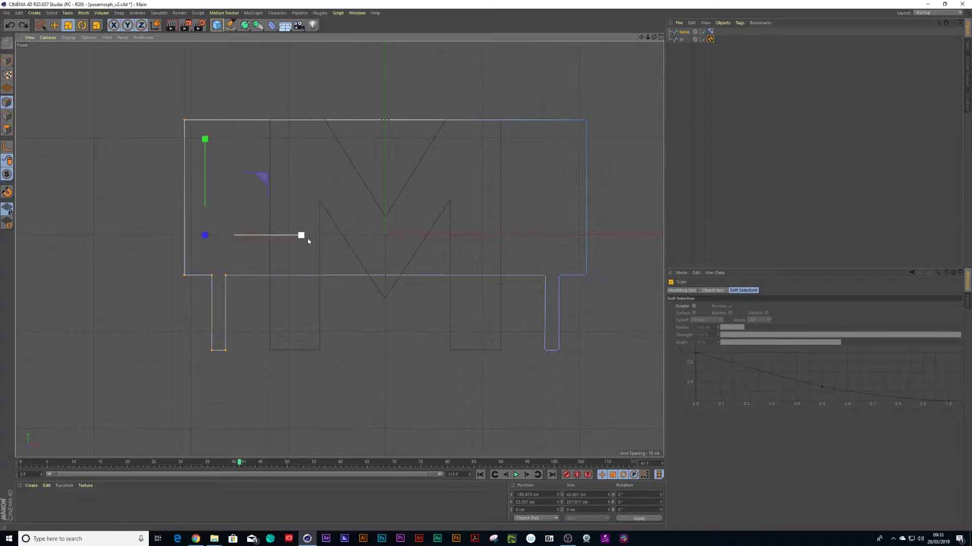
pyautogui.press('8')
pyautogui.moveTo(303, 238); pyautogui.dragTo(385, 235)
# Step: Move the right leg and end points left to match the M's outer width
pyautogui.press('t')
pyautogui.click(465, 71)
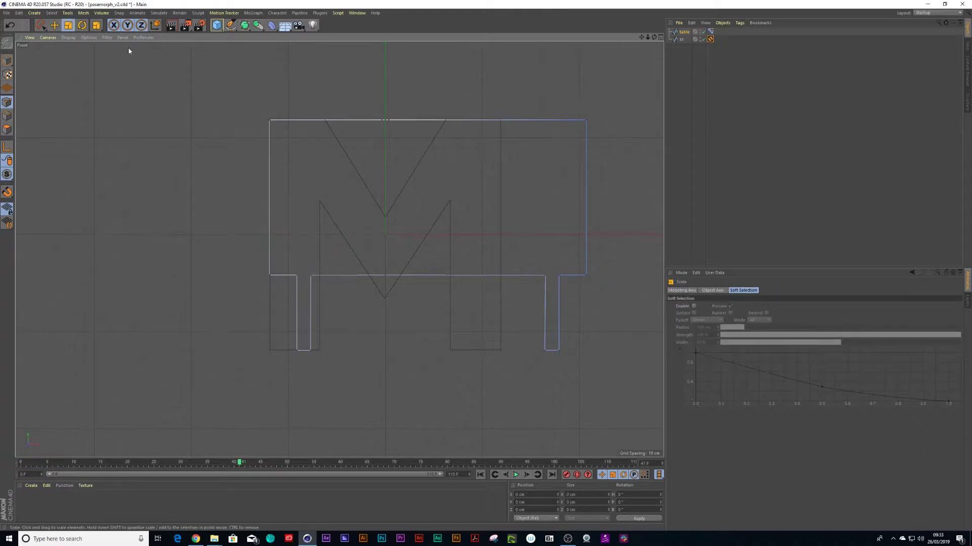
pyautogui.press('8')
pyautogui.moveTo(588, 106)
pyautogui.mouseDown()
pyautogui.moveTo(613, 140)
pyautogui.moveTo(625, 354)
pyautogui.moveTo(559, 370)
pyautogui.moveTo(524, 346)
pyautogui.moveTo(521, 189)
pyautogui.moveTo(539, 101)
pyautogui.moveTo(591, 106)
pyautogui.mouseUp()
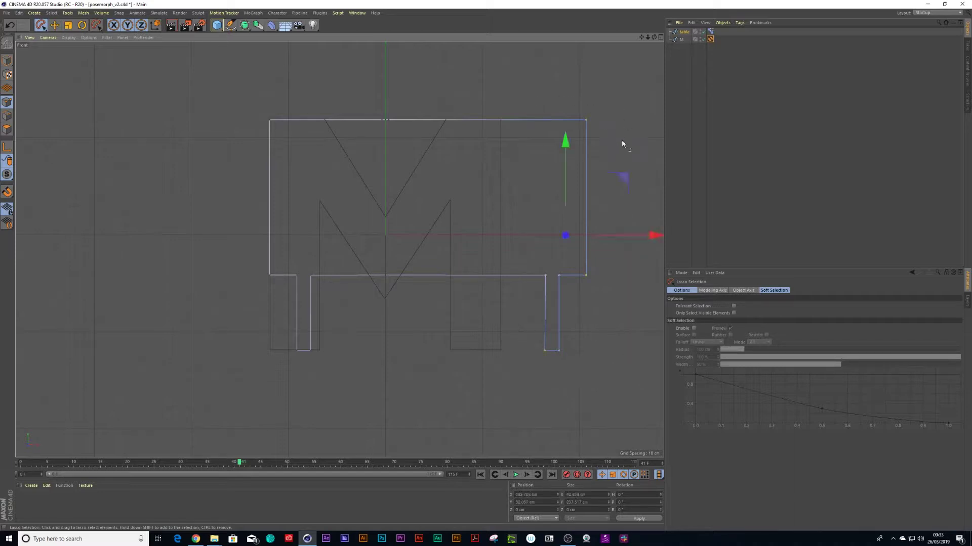
pyautogui.moveTo(658, 238); pyautogui.dragTo(568, 241)
pyautogui.press('t')
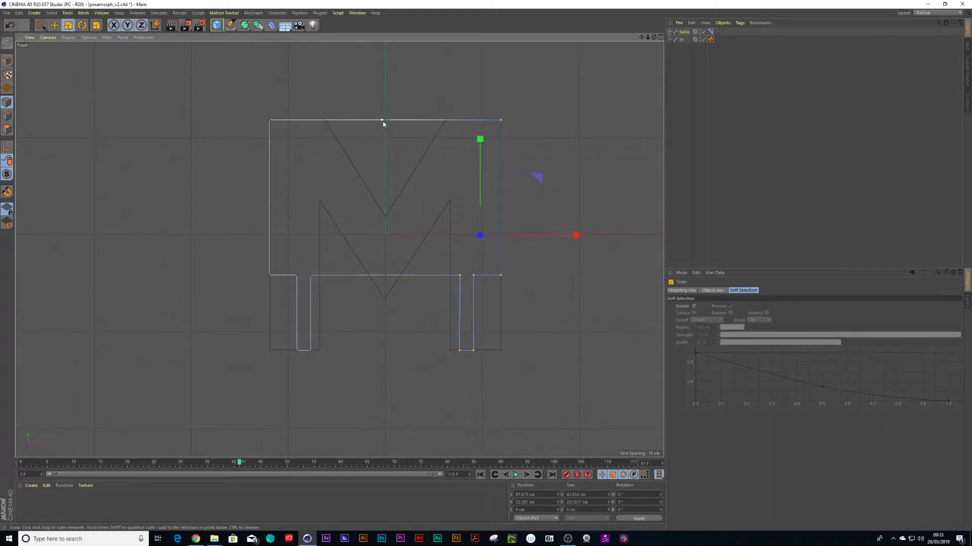
# Step: Select the middle and neighbouring points of the table's top edge
pyautogui.press('8')
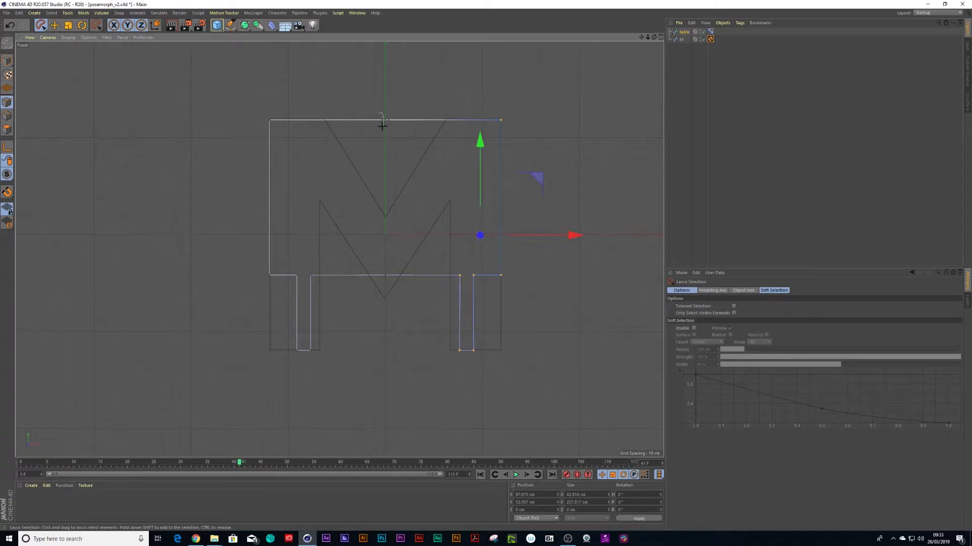
pyautogui.moveTo(382, 109); pyautogui.dragTo(389, 129)
pyautogui.press('t')
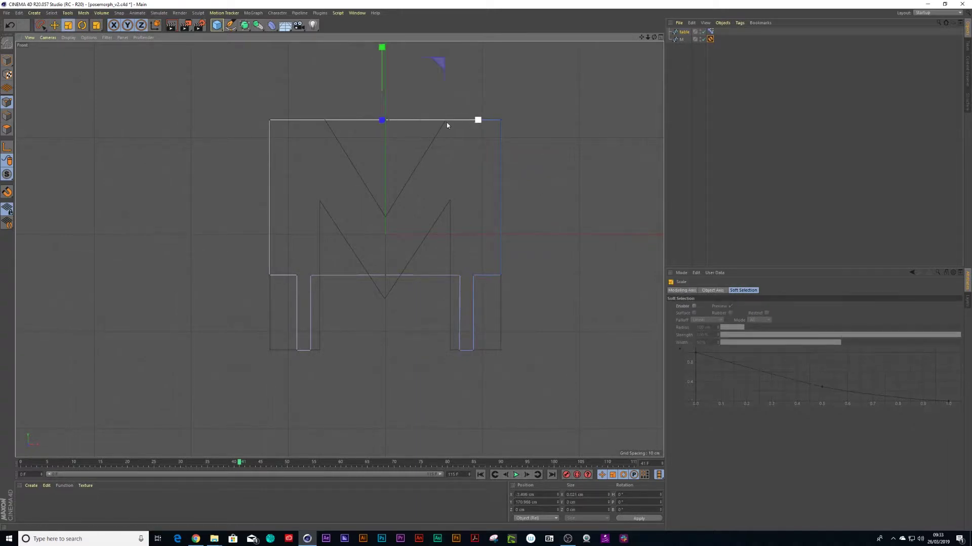
pyautogui.press('8')
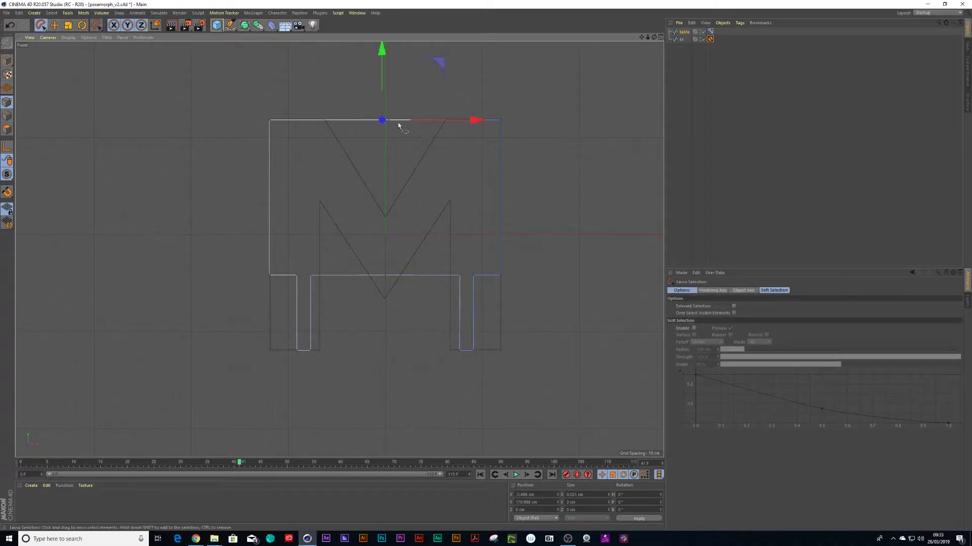
pyautogui.scroll(5, 399, 126)
pyautogui.press('t')
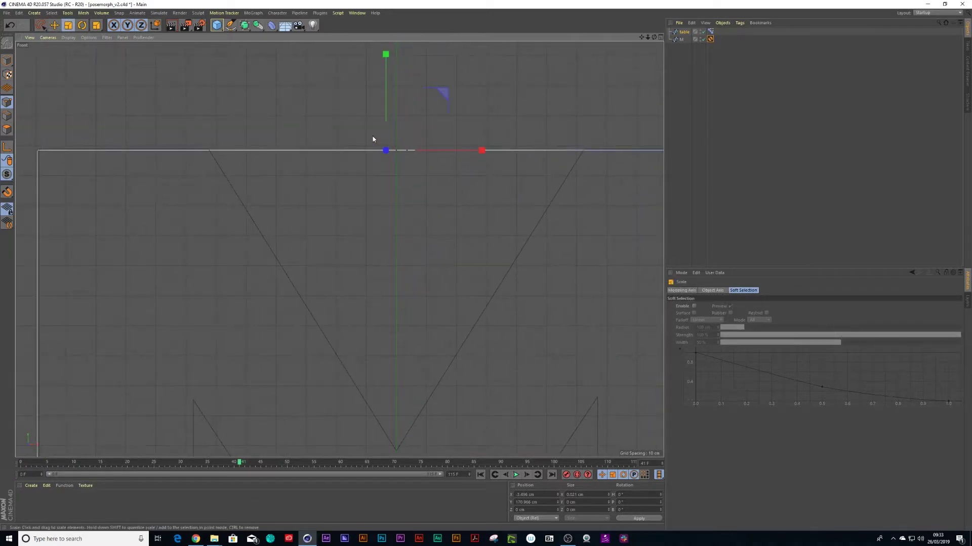
pyautogui.click(43, 25)
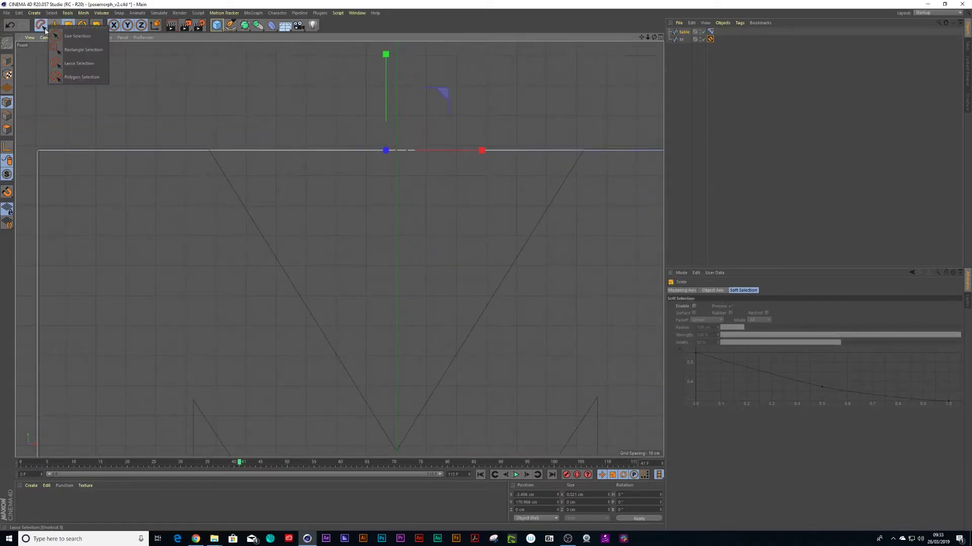
pyautogui.click(75, 49)
pyautogui.moveTo(348, 120); pyautogui.dragTo(393, 171)
pyautogui.keyDown('shift'); pyautogui.moveTo(412, 134); pyautogui.dragTo(403, 162); pyautogui.keyUp('shift')
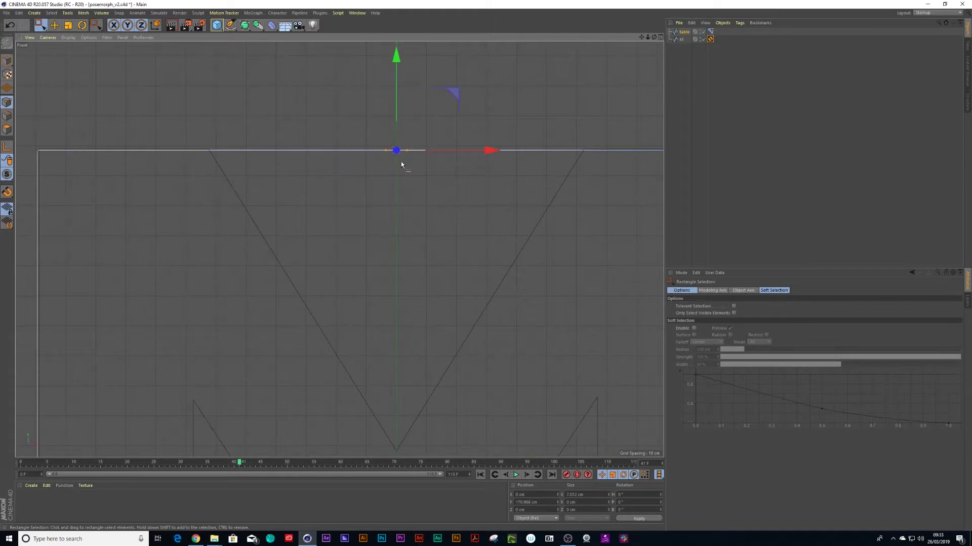
pyautogui.press('t')
# Step: Scale the top points along X so the edge spans the M's full width
pyautogui.moveTo(490, 150); pyautogui.dragTo(824, 154)
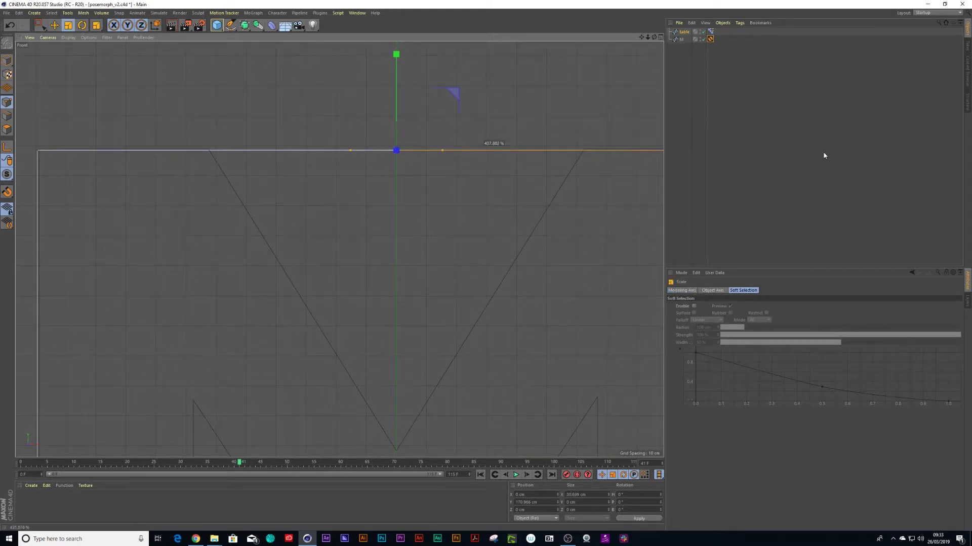
pyautogui.scroll(-6, 570, 193)
pyautogui.scroll(2, 562, 196)
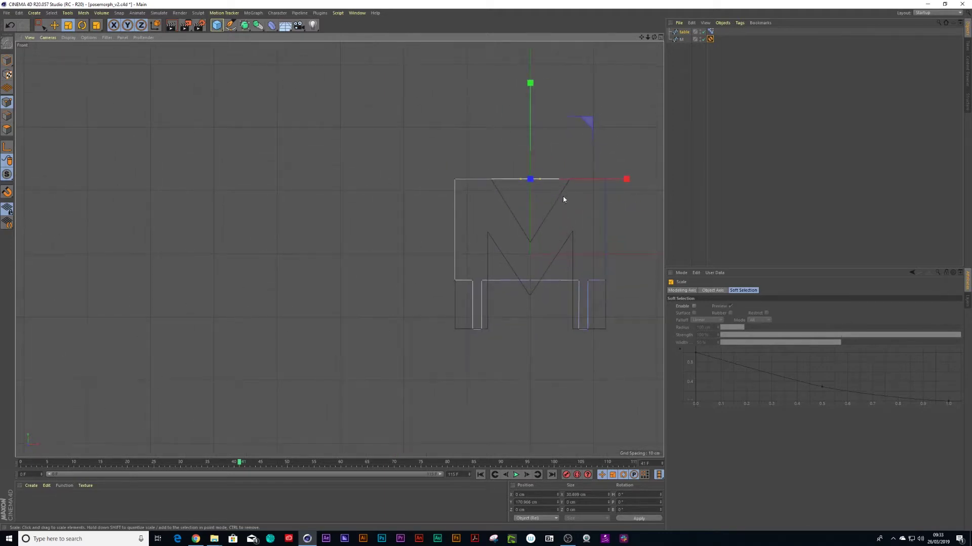
pyautogui.moveTo(559, 189); pyautogui.dragTo(678, 192)
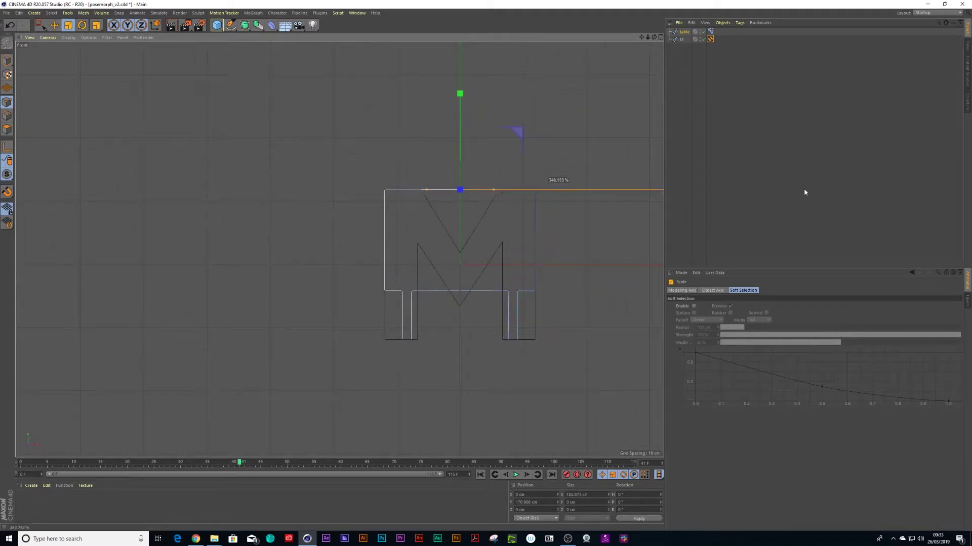
pyautogui.moveTo(805, 191); pyautogui.dragTo(857, 191)
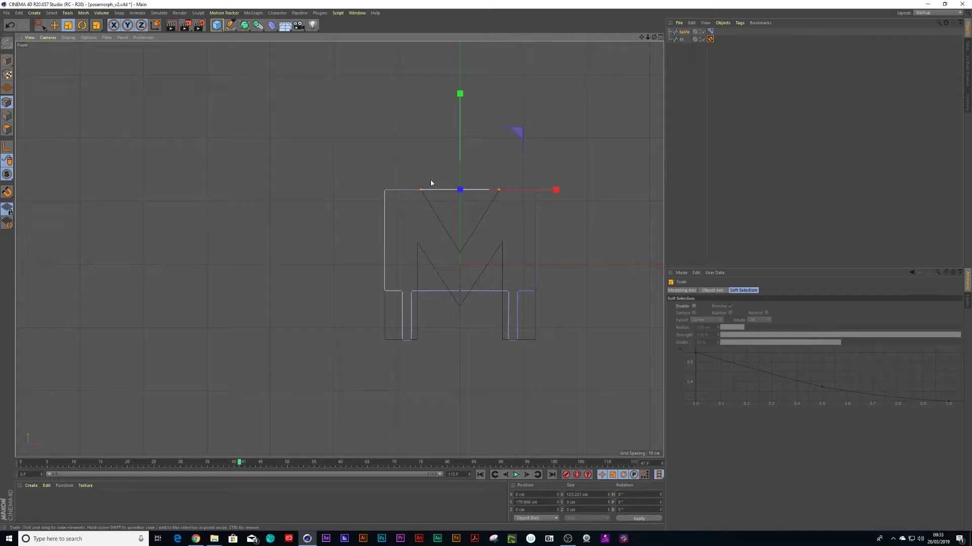
pyautogui.press('0')
pyautogui.scroll(4, 468, 178)
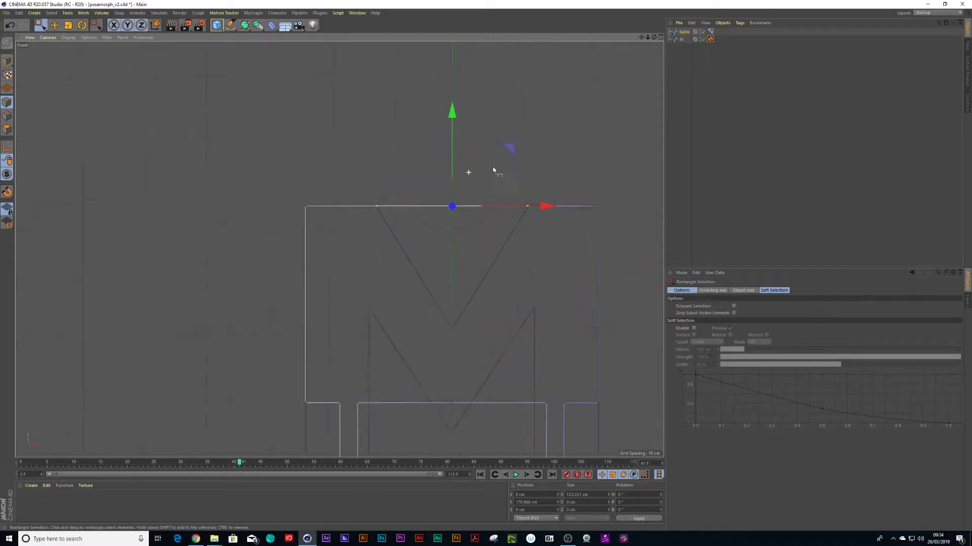
pyautogui.press('t')
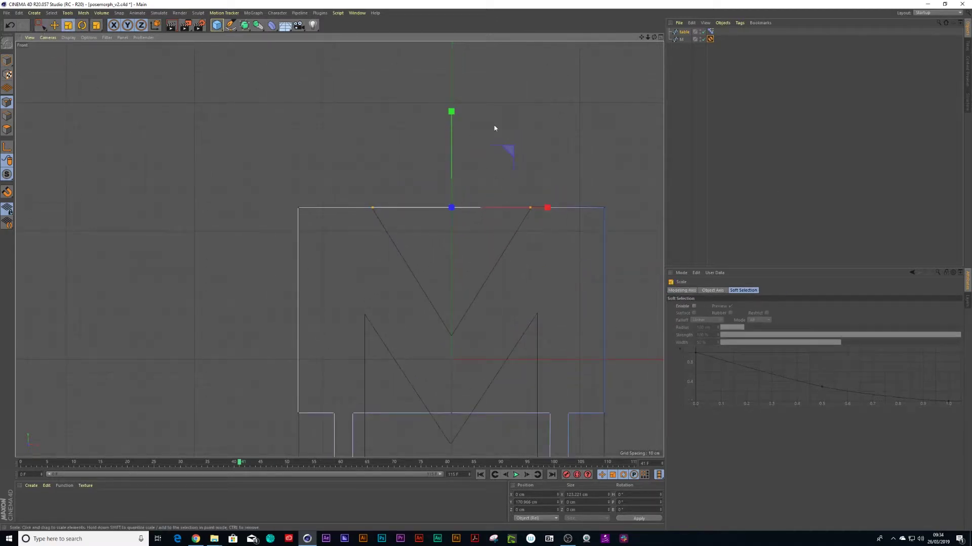
pyautogui.press('0')
# Step: Pull the top-centre point down into the M's central V notch
pyautogui.click(488, 159)
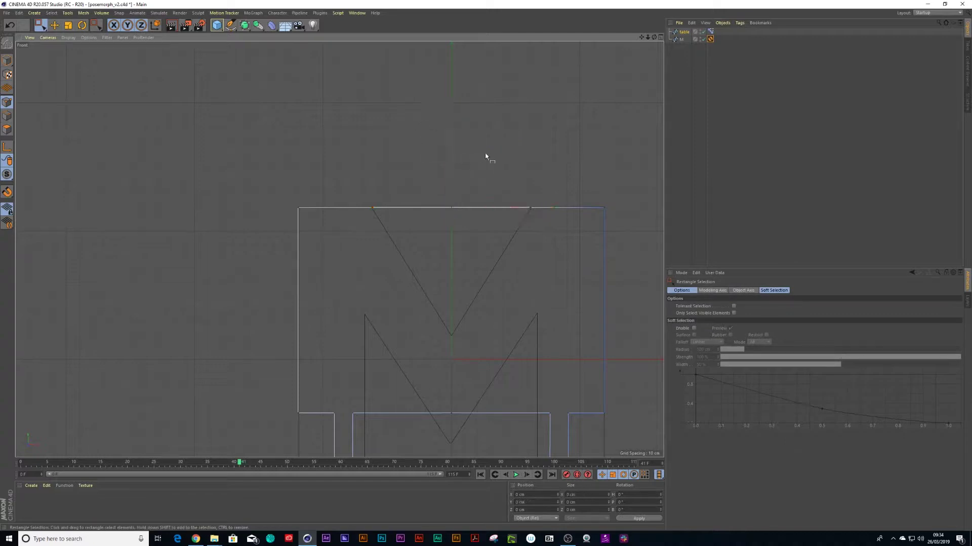
pyautogui.click(40, 24)
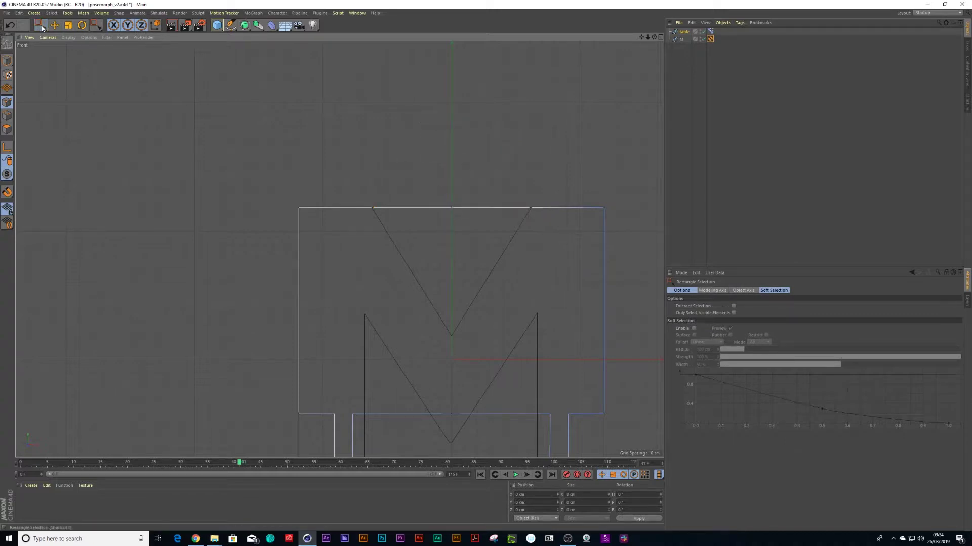
pyautogui.click(71, 64)
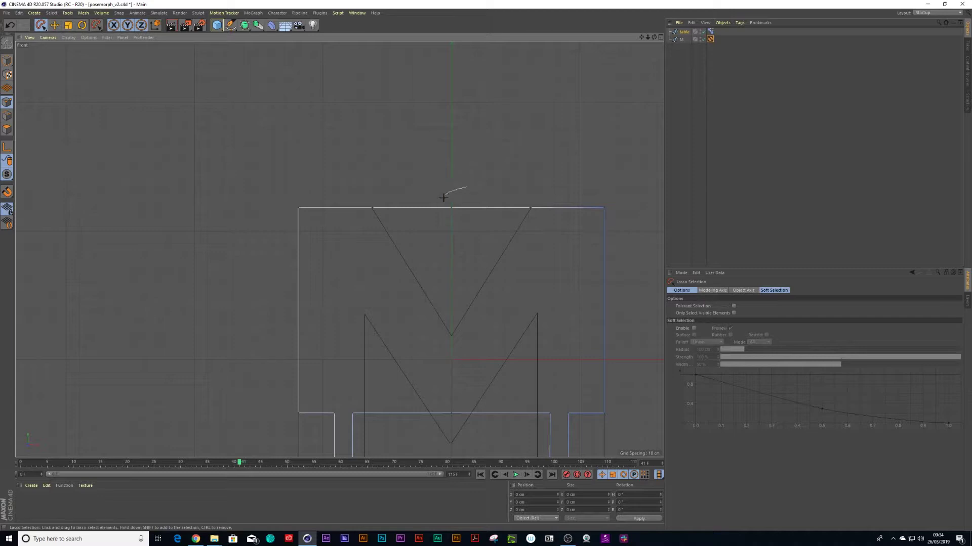
pyautogui.moveTo(444, 197)
pyautogui.mouseDown()
pyautogui.moveTo(461, 188)
pyautogui.moveTo(444, 200)
pyautogui.mouseUp()
pyautogui.moveTo(452, 117); pyautogui.dragTo(452, 245)
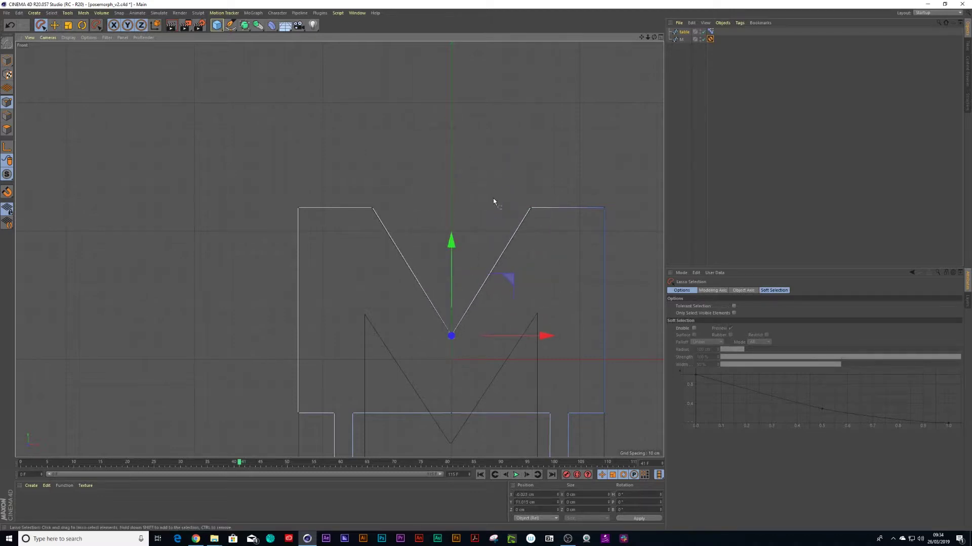
# Step: Select the left leg points of the table spline, undoing a trial squeeze
pyautogui.click(692, 78)
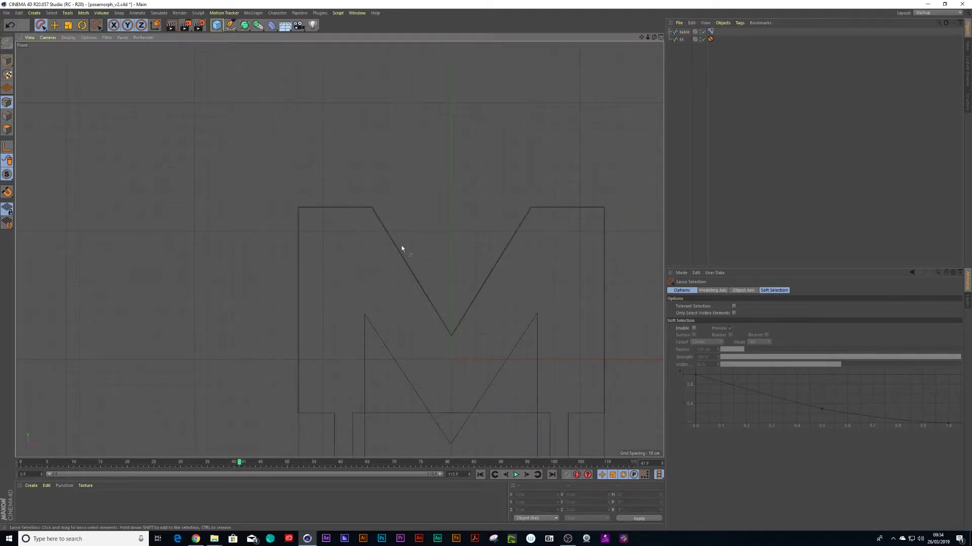
pyautogui.keyDown('alt'); pyautogui.moveTo(401, 250); pyautogui.dragTo(377, 113, button='middle'); pyautogui.keyUp('alt')
pyautogui.press('t')
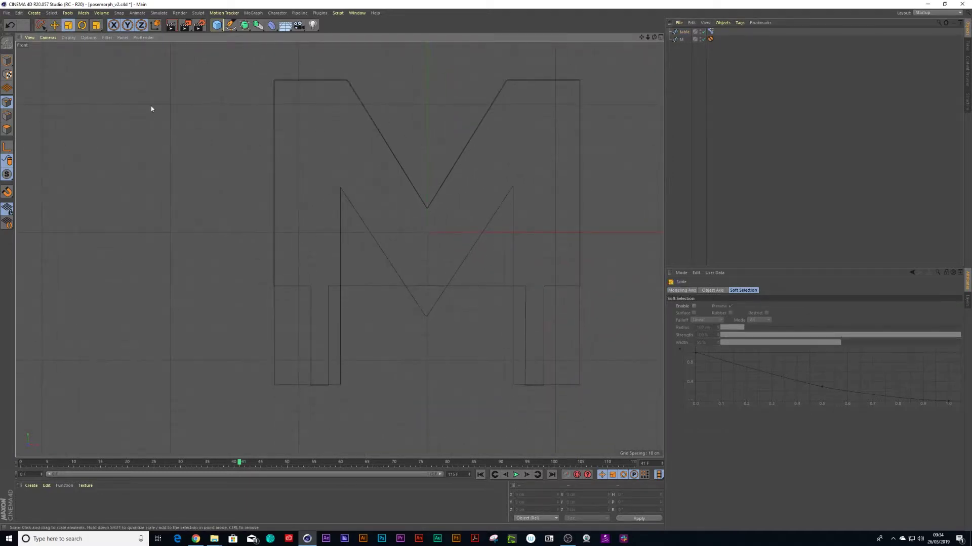
pyautogui.press('space')
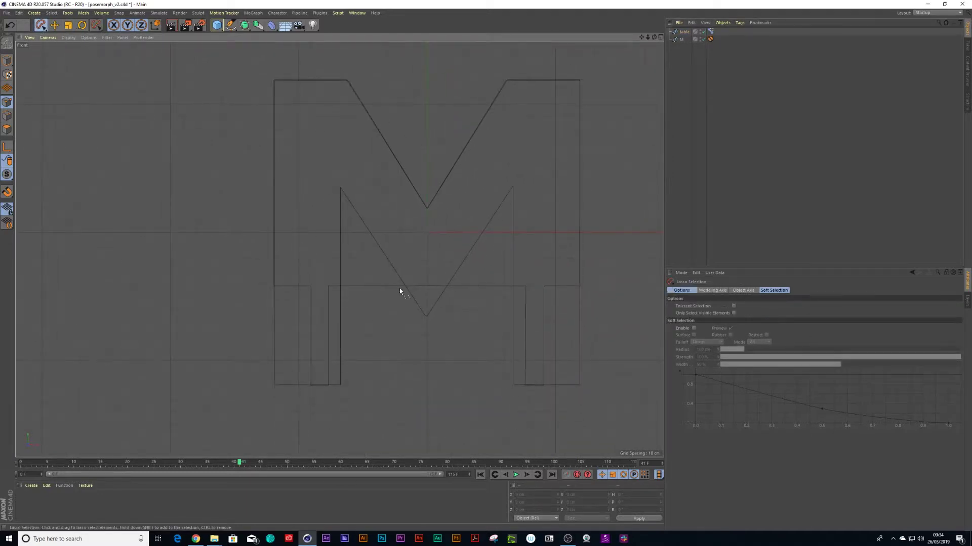
pyautogui.click(684, 32)
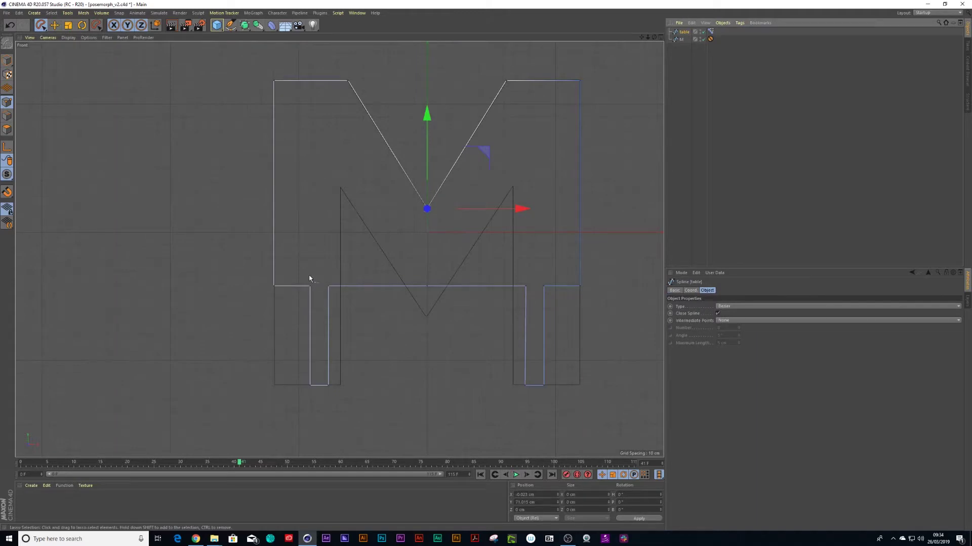
pyautogui.moveTo(262, 273)
pyautogui.mouseDown()
pyautogui.moveTo(314, 309)
pyautogui.moveTo(312, 384)
pyautogui.moveTo(256, 327)
pyautogui.moveTo(265, 275)
pyautogui.mouseUp()
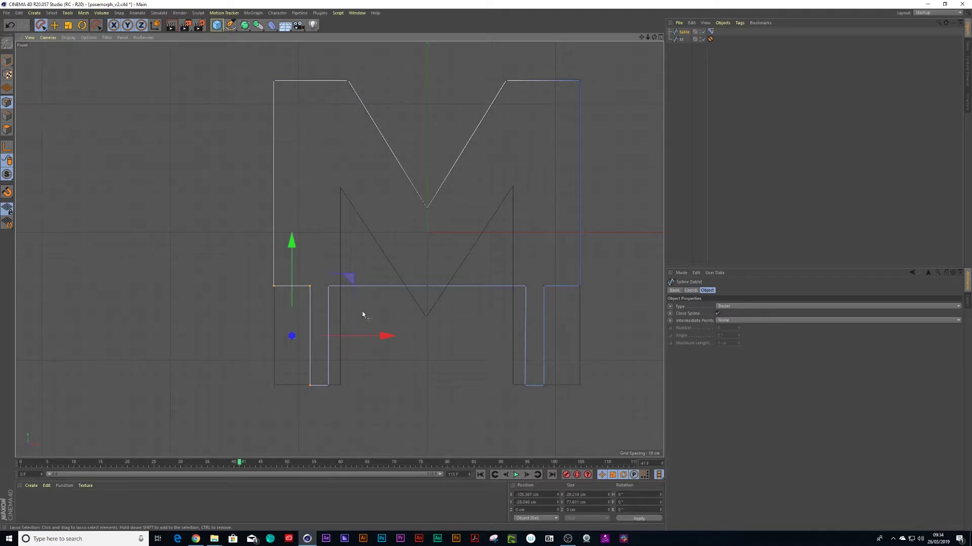
pyautogui.press('t')
pyautogui.moveTo(386, 335); pyautogui.dragTo(312, 339)
pyautogui.hotkey('ctrl', 'z')
# Step: Move the left leg's outer points to the M's edge and flatten them into one vertical line
pyautogui.press('8')
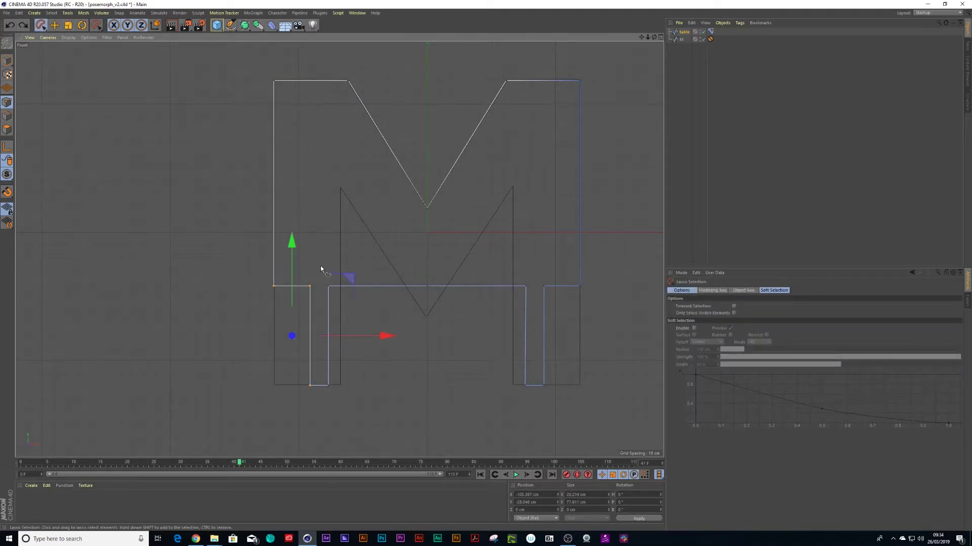
pyautogui.moveTo(316, 262)
pyautogui.mouseDown()
pyautogui.moveTo(295, 322)
pyautogui.moveTo(296, 386)
pyautogui.moveTo(322, 387)
pyautogui.moveTo(315, 259)
pyautogui.mouseUp()
pyautogui.moveTo(401, 337); pyautogui.dragTo(366, 340)
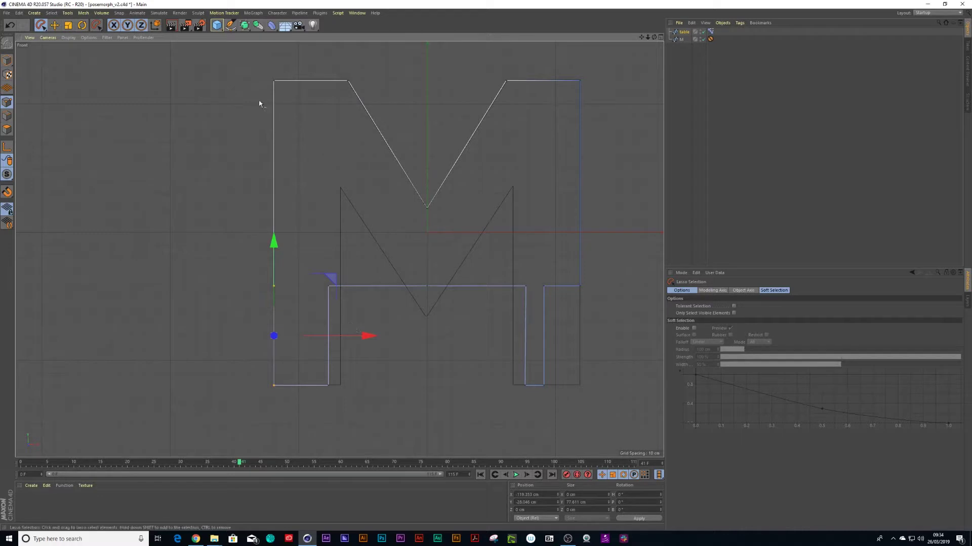
pyautogui.moveTo(253, 71)
pyautogui.mouseDown()
pyautogui.moveTo(282, 64)
pyautogui.moveTo(292, 110)
pyautogui.moveTo(286, 388)
pyautogui.moveTo(223, 369)
pyautogui.moveTo(208, 130)
pyautogui.moveTo(277, 57)
pyautogui.mouseUp()
pyautogui.press('t')
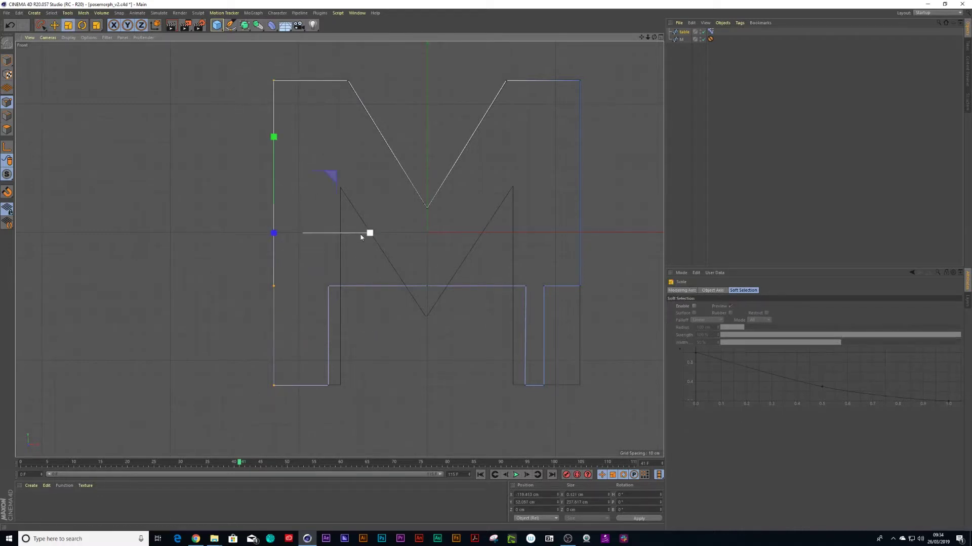
pyautogui.moveTo(352, 235); pyautogui.dragTo(276, 241)
pyautogui.click(231, 248)
pyautogui.keyDown('alt'); pyautogui.moveTo(484, 190); pyautogui.dragTo(500, 189, button='middle'); pyautogui.keyUp('alt')
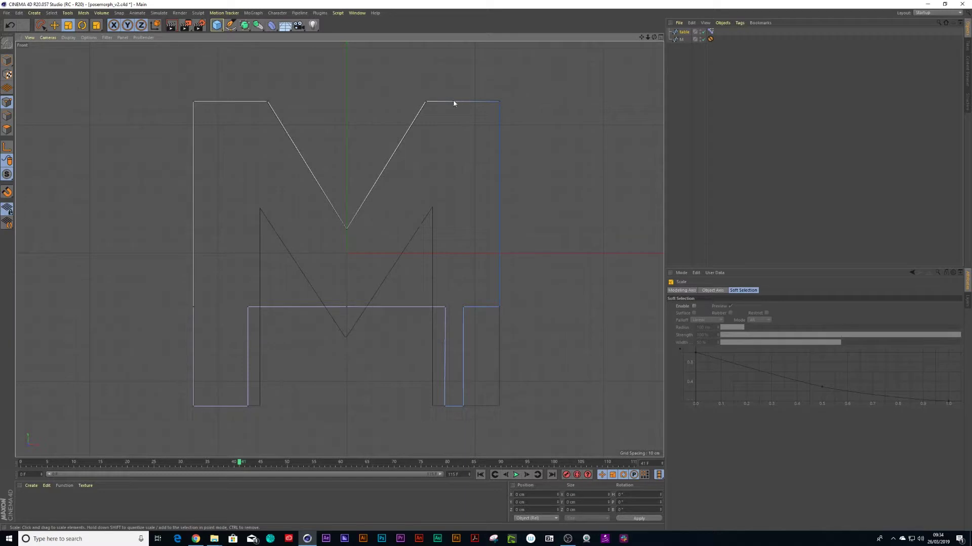
# Step: Collapse the right leg's outer points into one vertical line and move it out to the M's right edge
pyautogui.press('space')
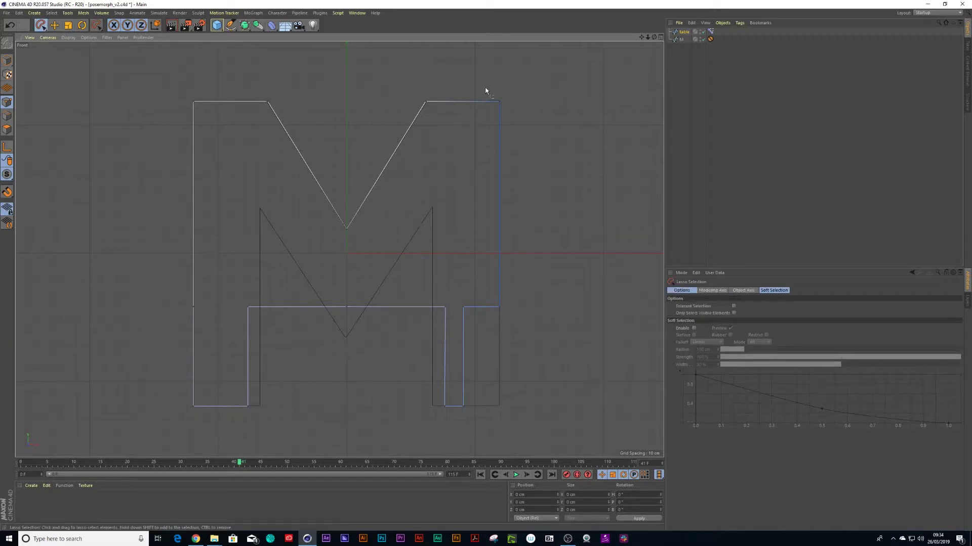
pyautogui.moveTo(491, 85)
pyautogui.mouseDown()
pyautogui.moveTo(459, 305)
pyautogui.moveTo(457, 417)
pyautogui.moveTo(494, 413)
pyautogui.moveTo(517, 292)
pyautogui.moveTo(514, 117)
pyautogui.moveTo(486, 94)
pyautogui.mouseUp()
pyautogui.press('t')
pyautogui.moveTo(577, 255); pyautogui.dragTo(485, 268)
pyautogui.press('space')
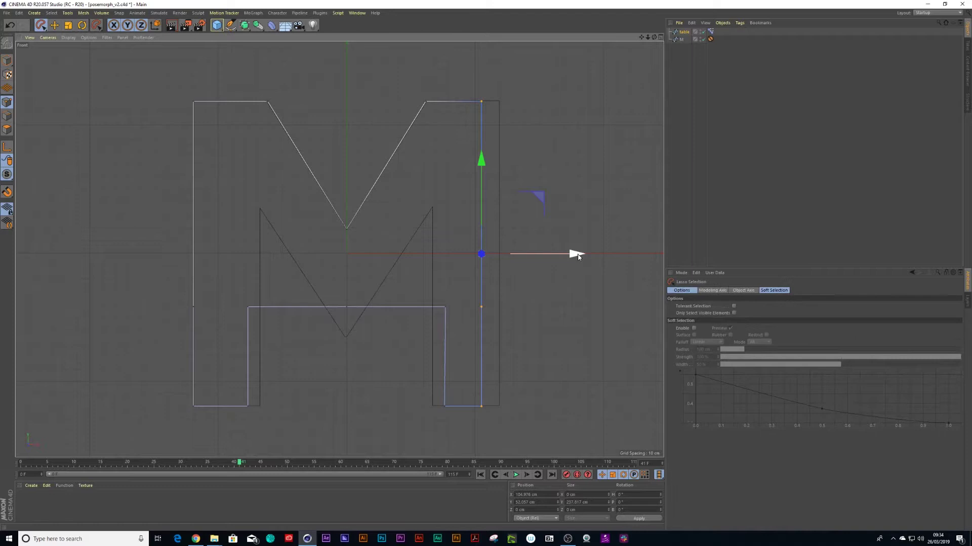
pyautogui.moveTo(571, 255); pyautogui.dragTo(590, 255)
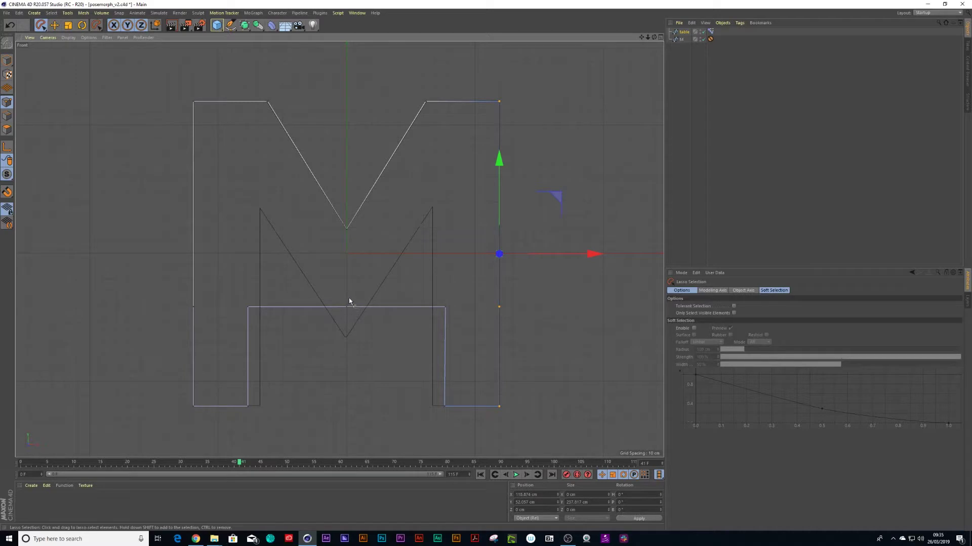
# Step: Pull the bottom-centre point down and raise the two inner points to the M's peaks
pyautogui.moveTo(348, 298)
pyautogui.mouseDown()
pyautogui.moveTo(354, 324)
pyautogui.moveTo(350, 299)
pyautogui.mouseUp()
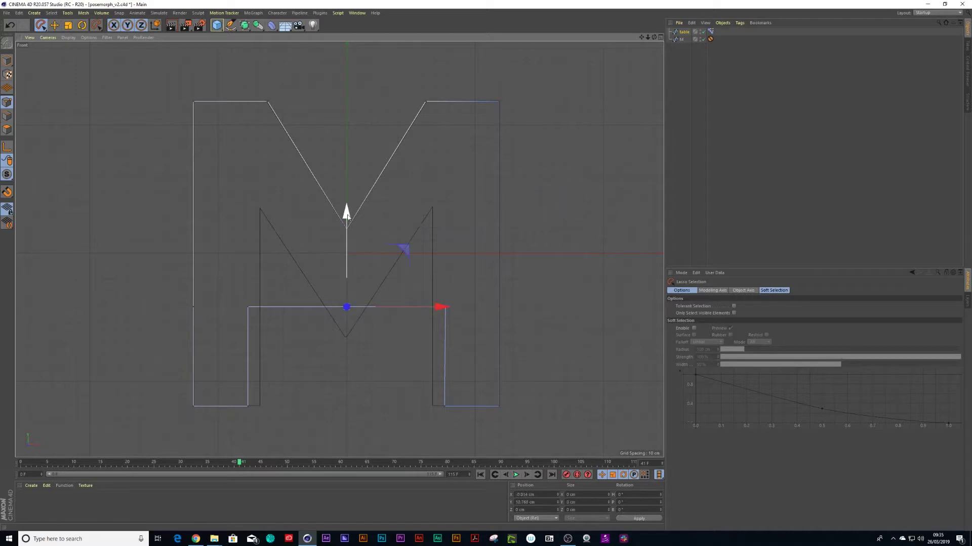
pyautogui.moveTo(343, 212); pyautogui.dragTo(345, 244)
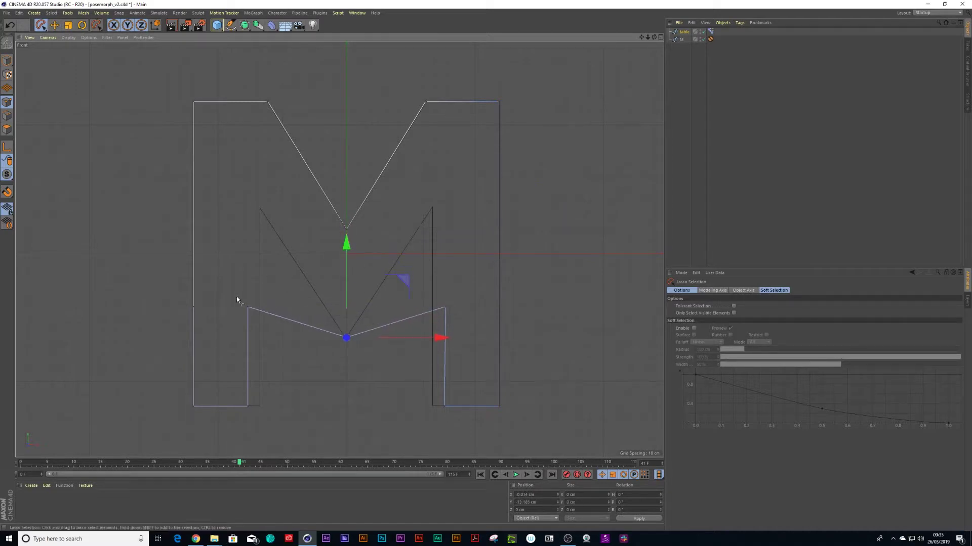
pyautogui.moveTo(239, 298); pyautogui.dragTo(261, 314)
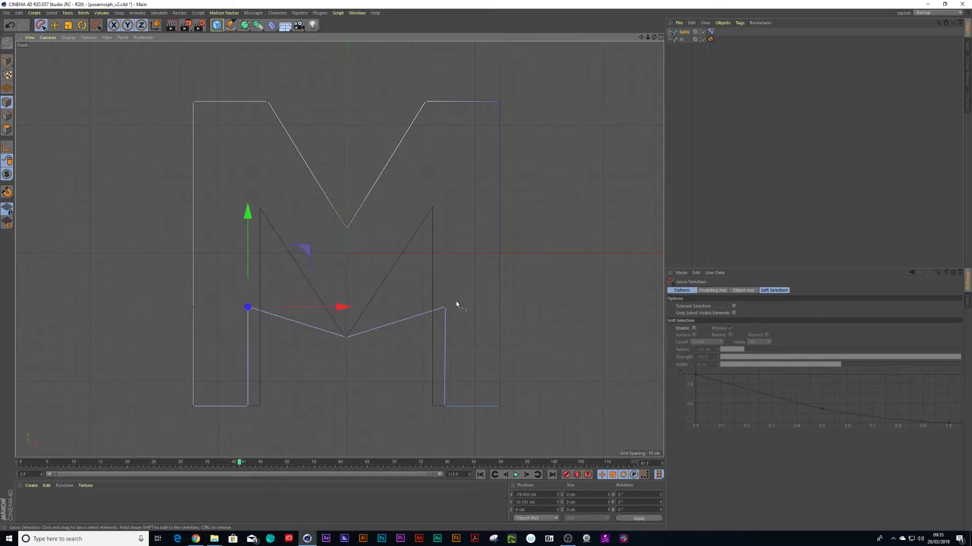
pyautogui.moveTo(456, 304)
pyautogui.keyDown('shift'); pyautogui.mouseDown()
pyautogui.moveTo(440, 314)
pyautogui.moveTo(448, 292)
pyautogui.mouseUp(); pyautogui.keyUp('shift')
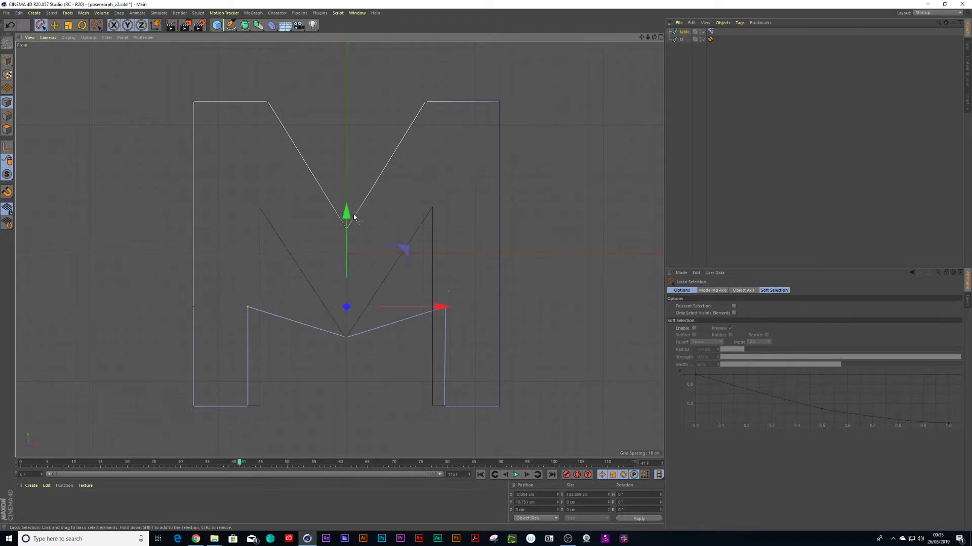
pyautogui.moveTo(350, 215); pyautogui.dragTo(350, 114)
pyautogui.press('t')
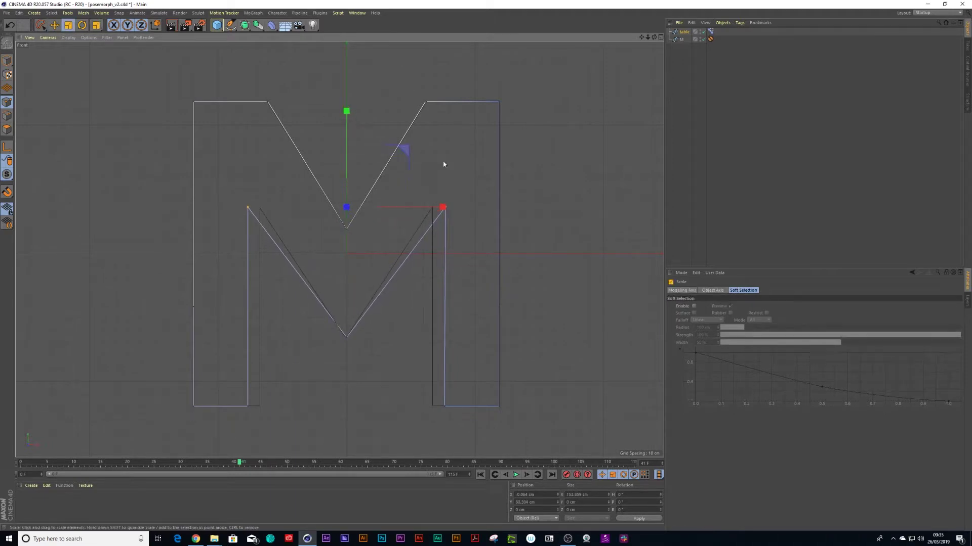
pyautogui.moveTo(444, 209); pyautogui.dragTo(431, 211)
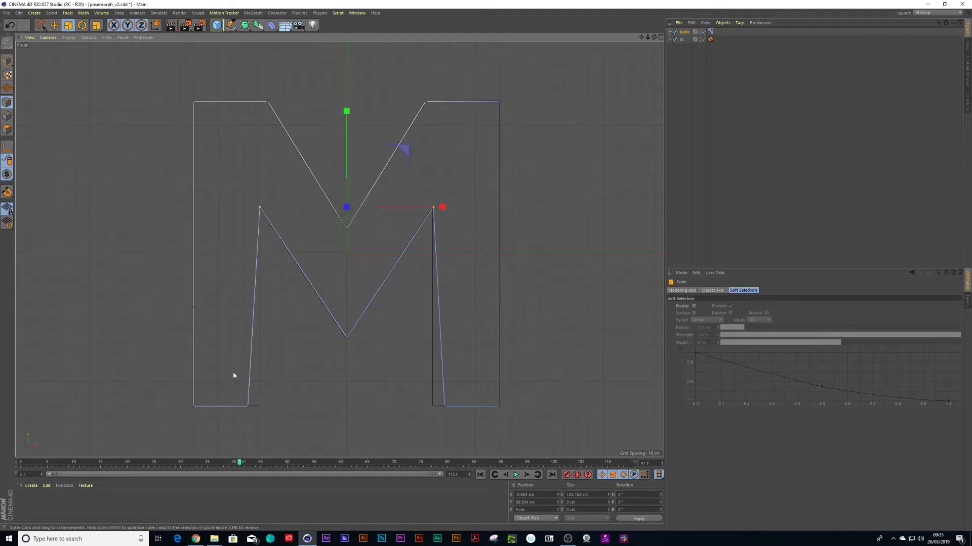
# Step: Scale the bottom inner leg points on X to straighten the inner leg edges
pyautogui.press('8')
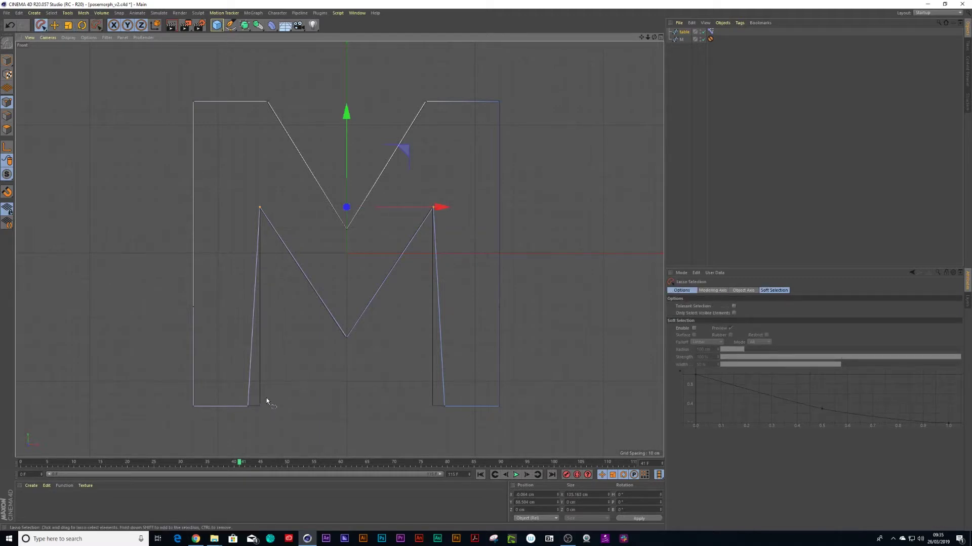
pyautogui.moveTo(266, 401)
pyautogui.mouseDown()
pyautogui.moveTo(237, 395)
pyautogui.moveTo(264, 425)
pyautogui.moveTo(264, 400)
pyautogui.mouseUp()
pyautogui.moveTo(452, 386)
pyautogui.mouseDown()
pyautogui.moveTo(456, 411)
pyautogui.moveTo(453, 384)
pyautogui.moveTo(432, 409)
pyautogui.mouseUp()
pyautogui.press('t')
pyautogui.click(569, 287)
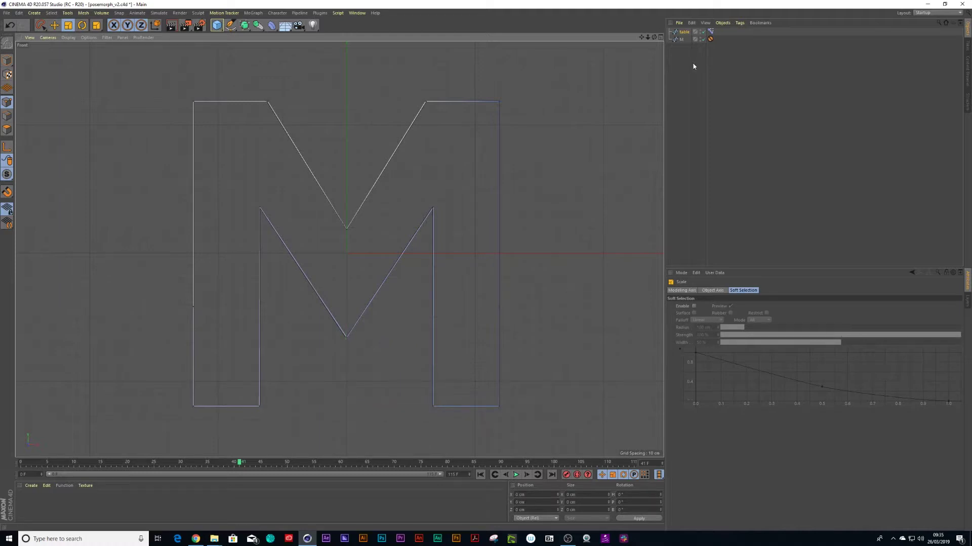
pyautogui.click(660, 37)
pyautogui.click(336, 38)
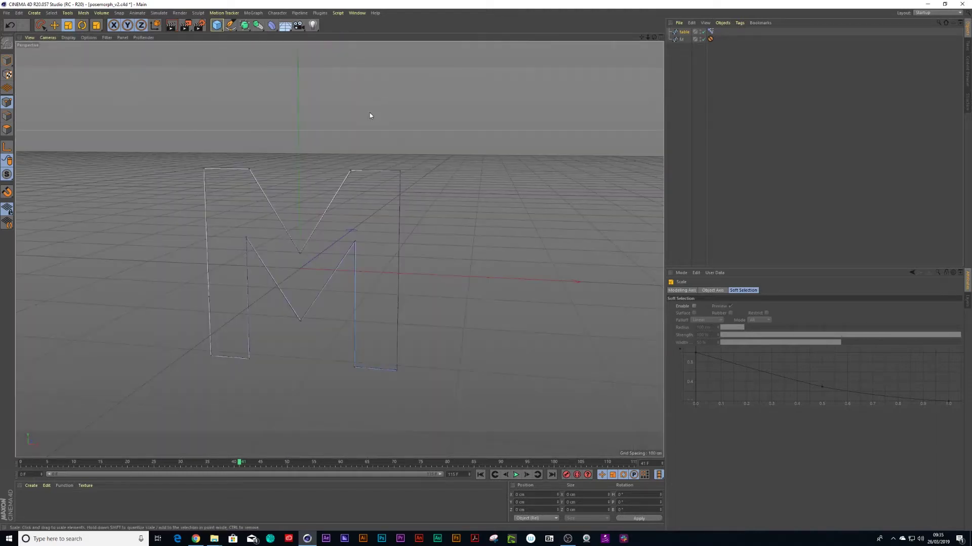
pyautogui.click(710, 31)
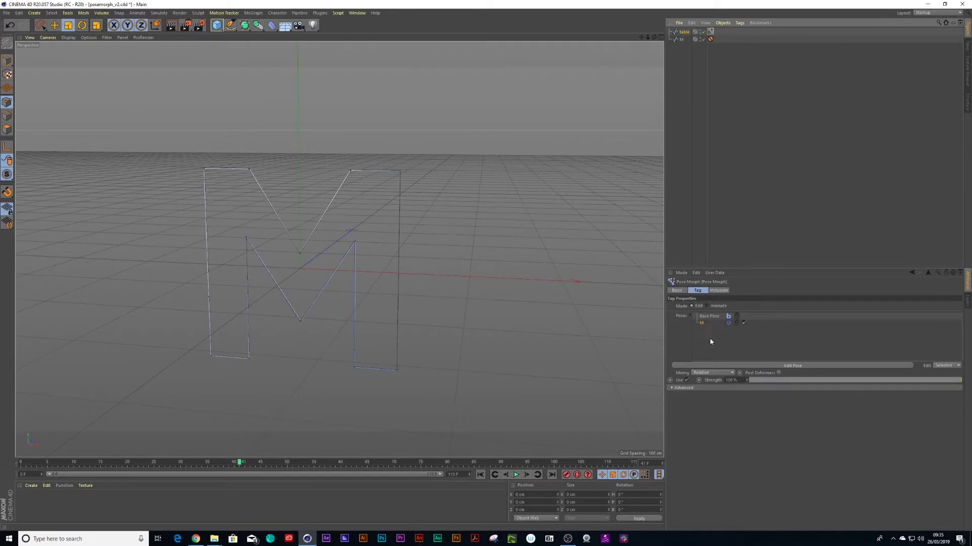
pyautogui.moveTo(960, 380); pyautogui.dragTo(970, 412)
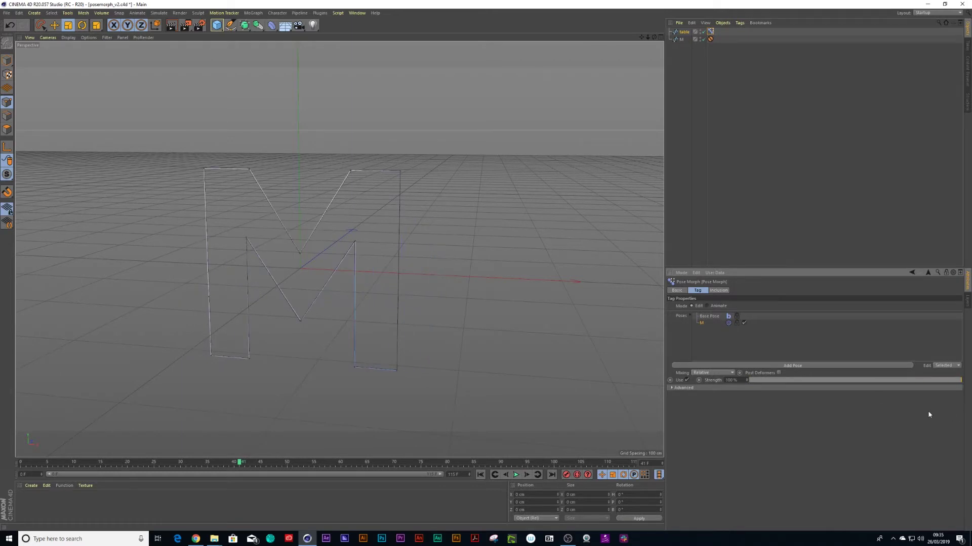
# Step: Set Pose Morph to Animate and key the M pose at 100% on frame 10 and 0% on frame 30
pyautogui.click(707, 306)
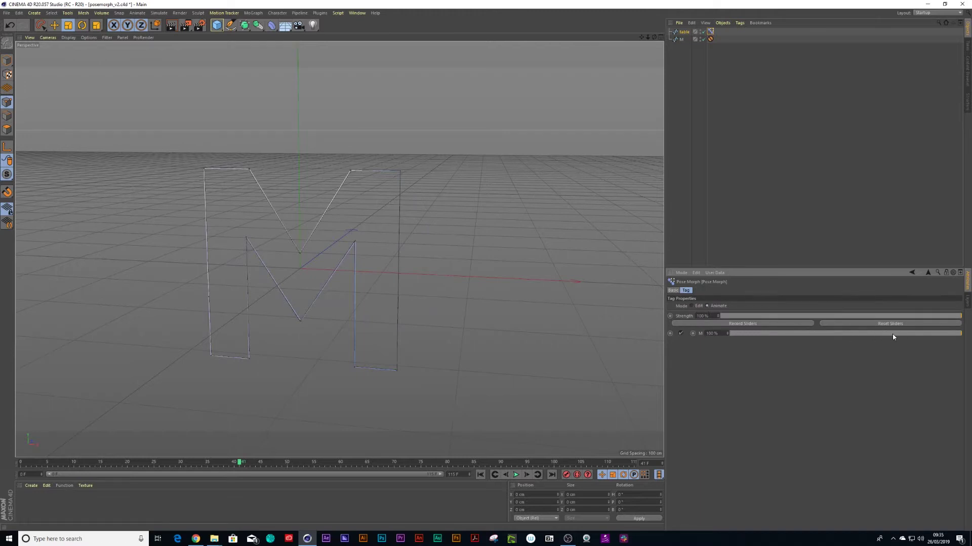
pyautogui.moveTo(892, 335); pyautogui.dragTo(970, 333)
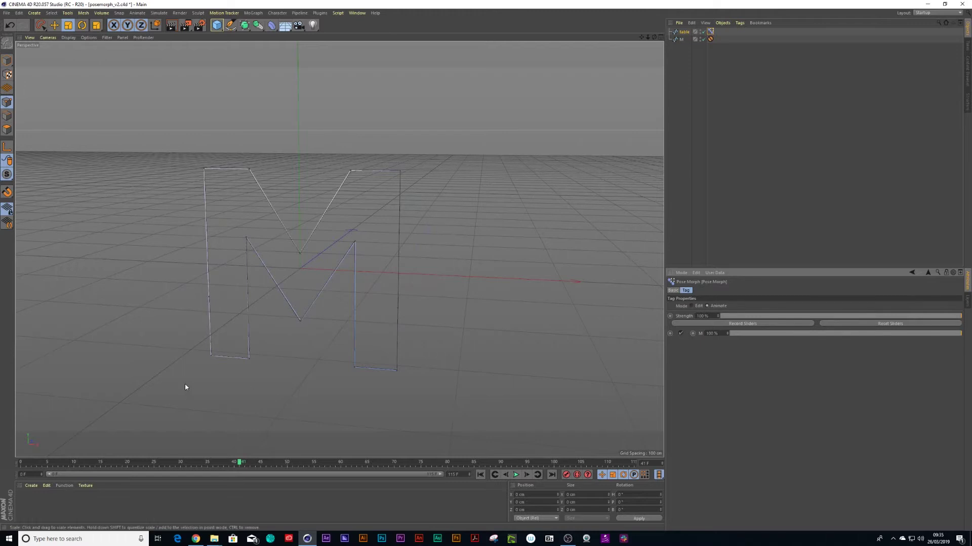
pyautogui.moveTo(66, 462); pyautogui.dragTo(73, 466)
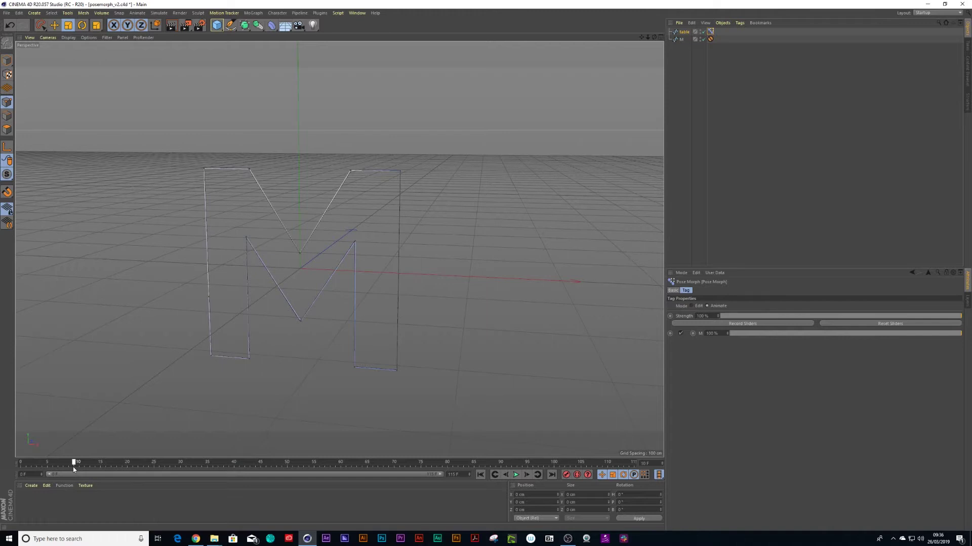
pyautogui.click(692, 334)
pyautogui.moveTo(73, 464); pyautogui.dragTo(183, 472)
pyautogui.click(692, 334)
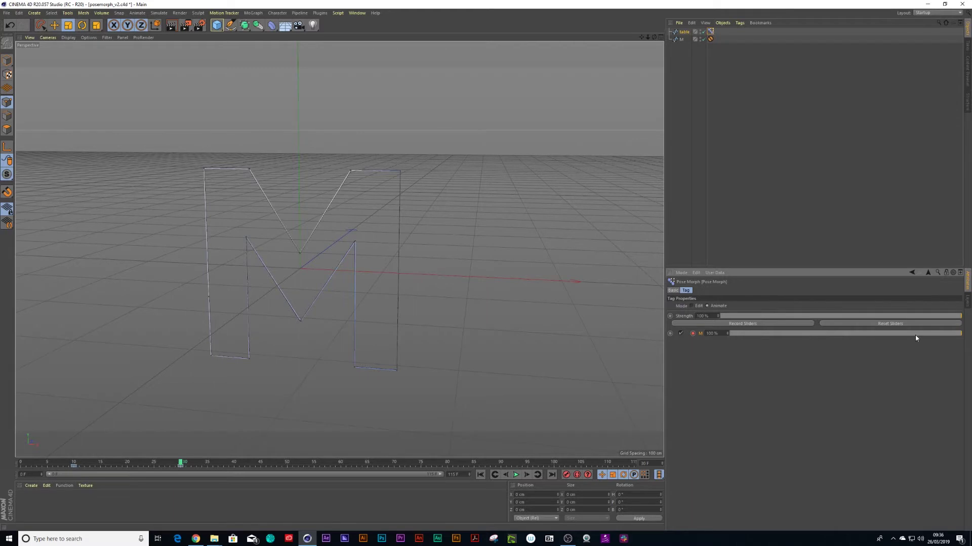
pyautogui.moveTo(958, 337); pyautogui.dragTo(713, 345)
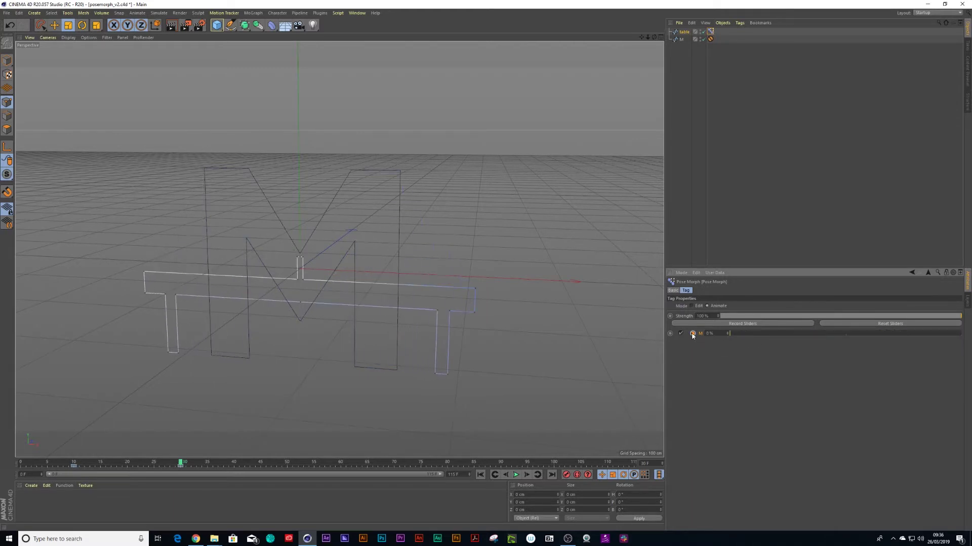
pyautogui.click(693, 334)
# Step: Play back the morph from frame 10 and hide the M reference spline
pyautogui.moveTo(182, 464); pyautogui.dragTo(72, 463)
pyautogui.press('F8')
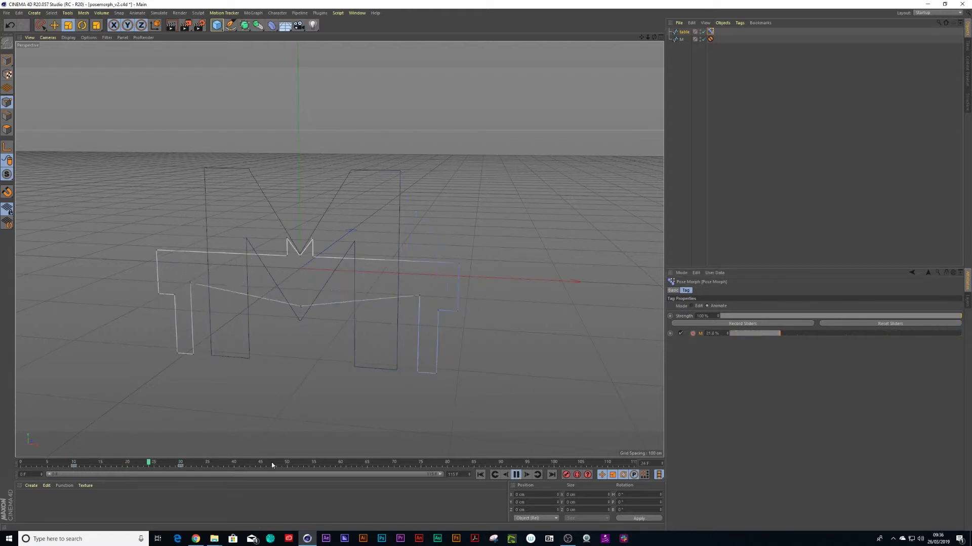
pyautogui.click(515, 474)
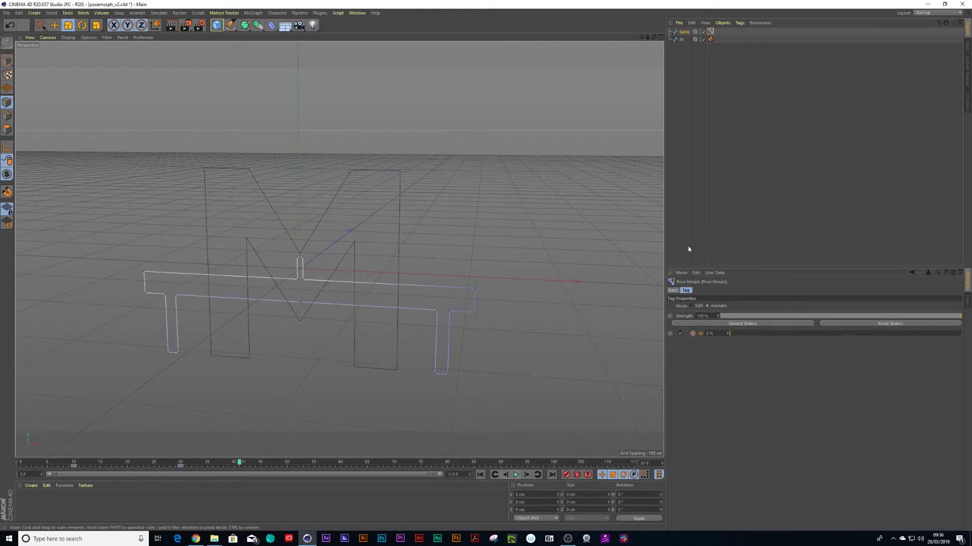
pyautogui.click(703, 40)
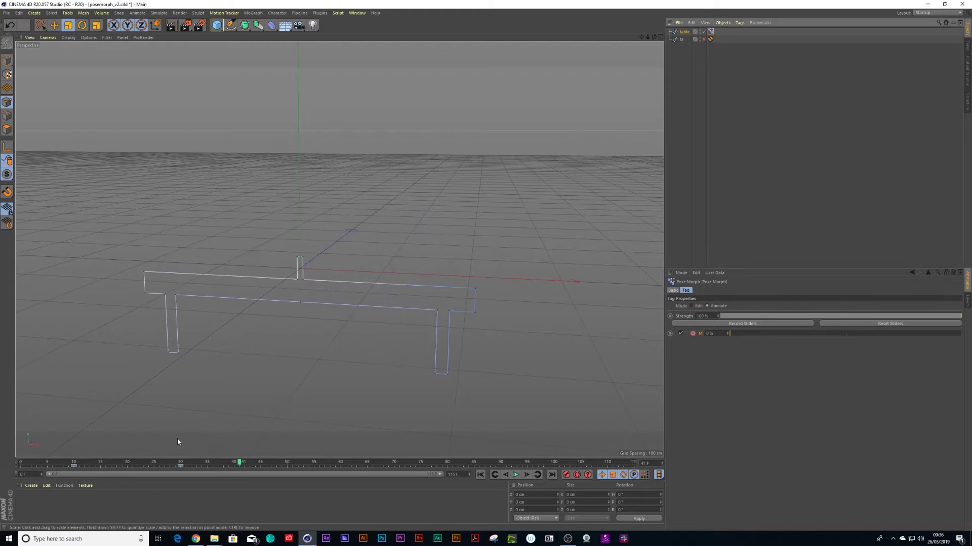
pyautogui.moveTo(124, 464); pyautogui.dragTo(78, 466)
pyautogui.press('F8')
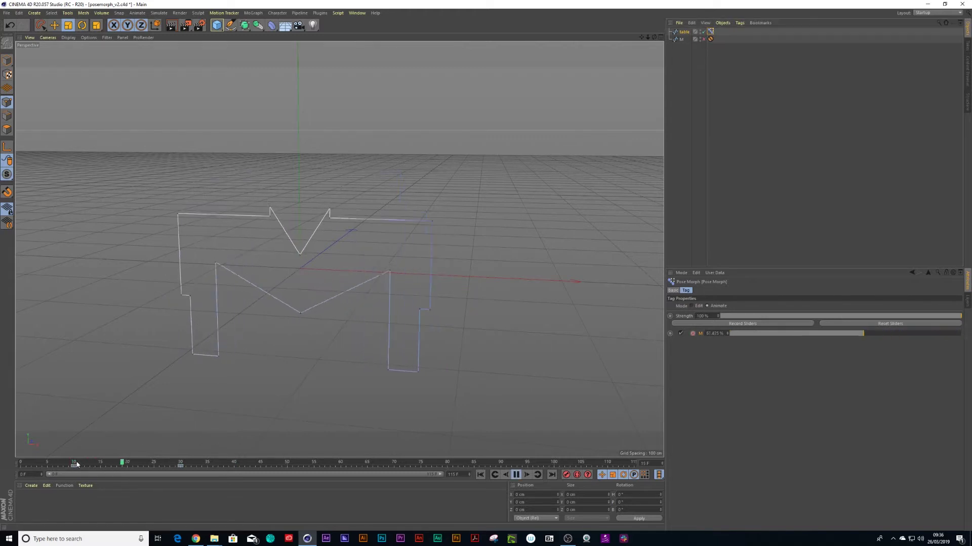
pyautogui.click(516, 476)
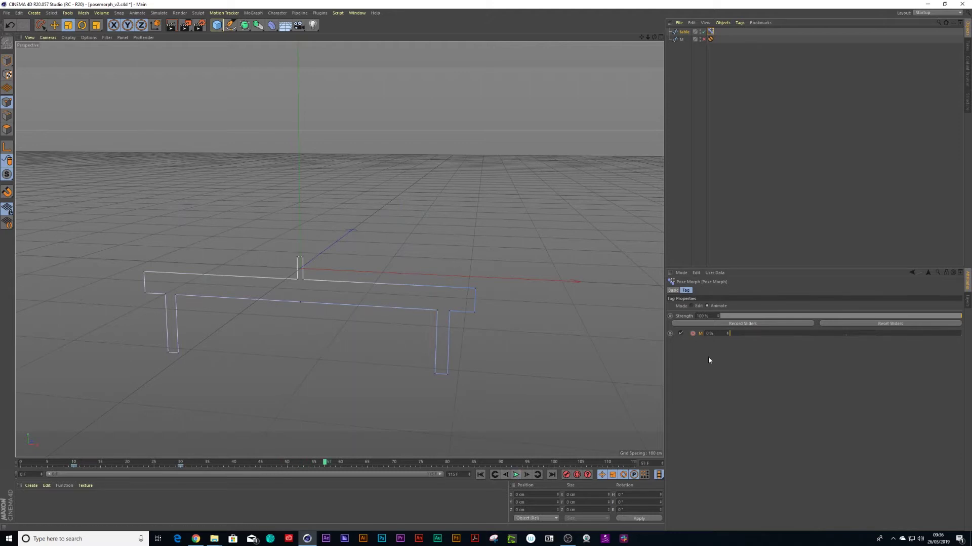
# Step: Show the M strength F-curve in the curve editor and zoom out the graph
pyautogui.rightClick(694, 335)
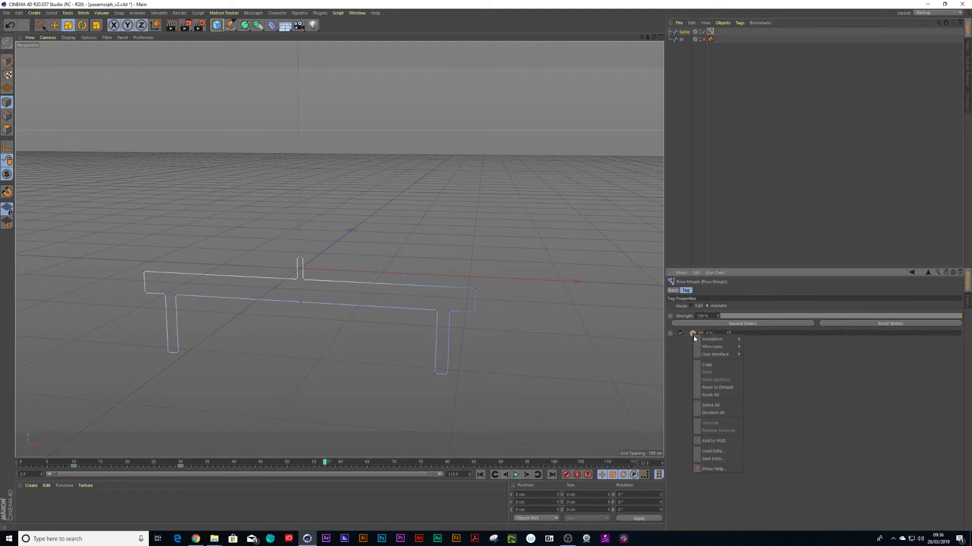
pyautogui.moveTo(698, 342)
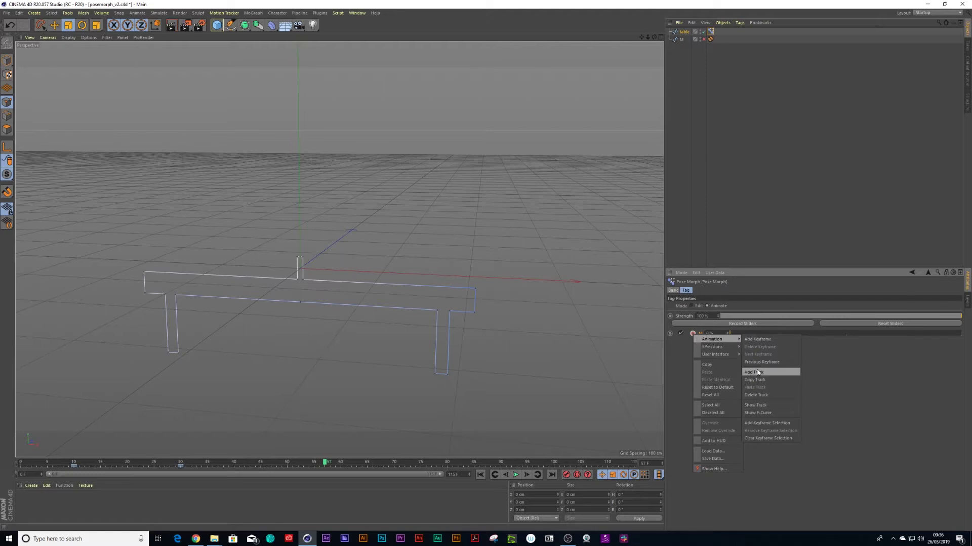
pyautogui.click(757, 413)
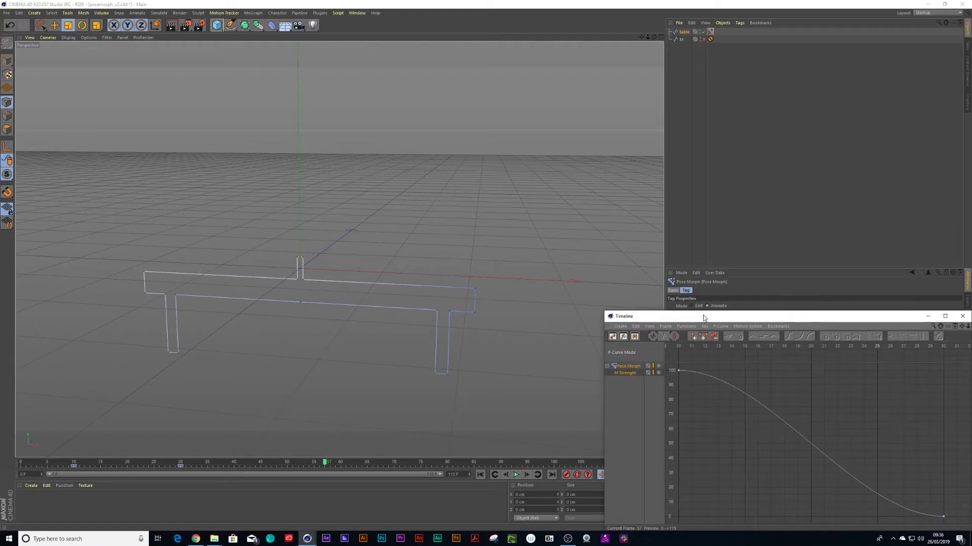
pyautogui.moveTo(702, 316); pyautogui.dragTo(453, 223)
pyautogui.keyDown('alt'); pyautogui.moveTo(527, 349); pyautogui.dragTo(431, 375, button='right'); pyautogui.keyUp('alt')
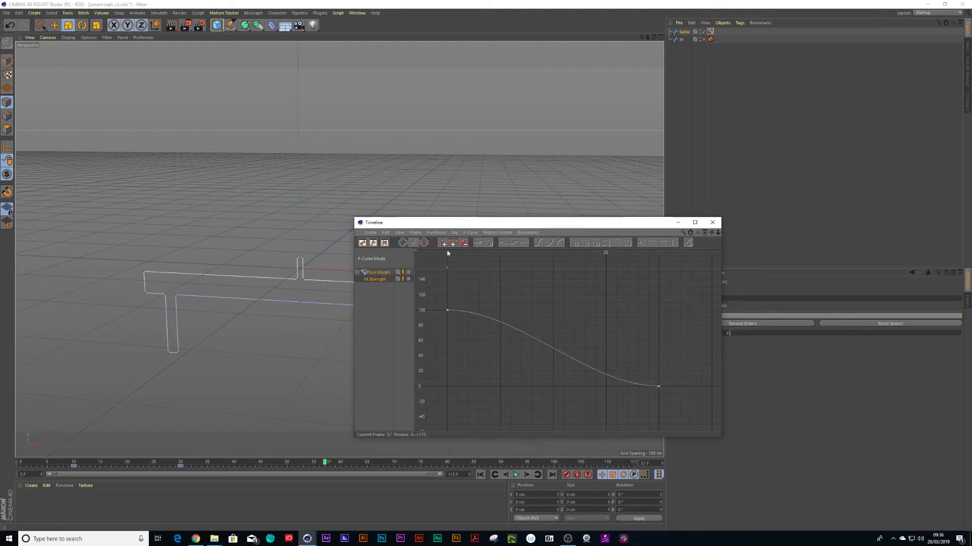
# Step: Pull the first key's tangent up so M strength overshoots above 100%
pyautogui.moveTo(447, 255)
pyautogui.mouseDown()
pyautogui.moveTo(469, 256)
pyautogui.moveTo(436, 255)
pyautogui.mouseUp()
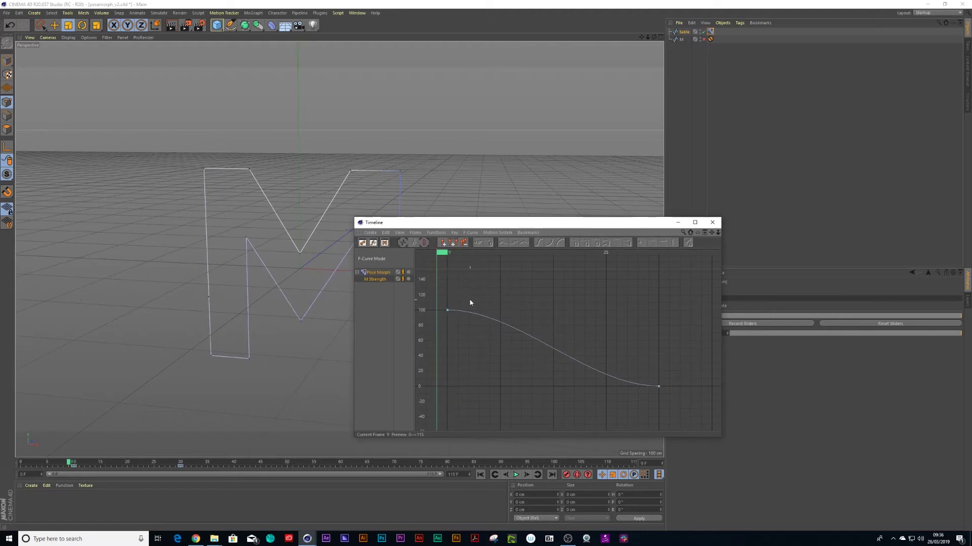
pyautogui.click(448, 310)
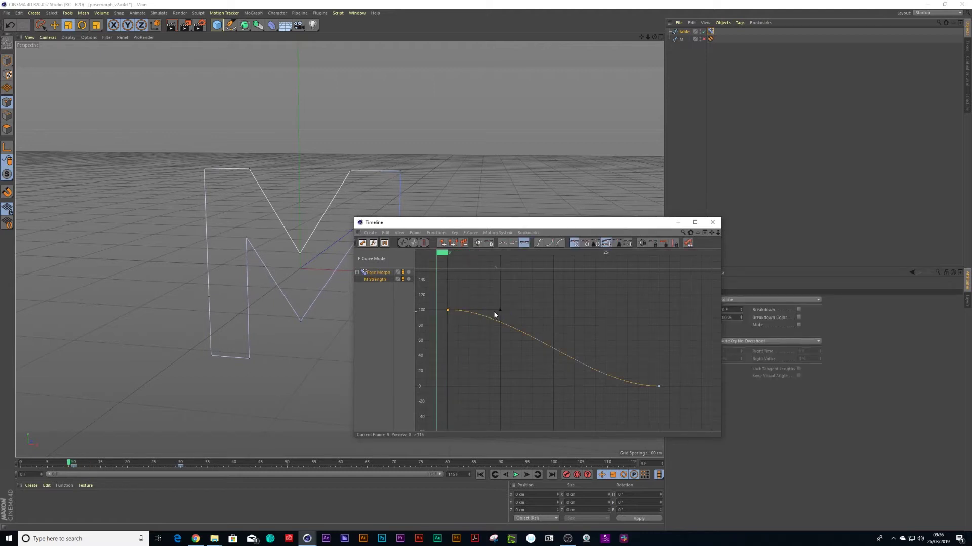
pyautogui.moveTo(501, 315)
pyautogui.mouseDown()
pyautogui.moveTo(498, 302)
pyautogui.moveTo(487, 303)
pyautogui.mouseUp()
pyautogui.click(454, 254)
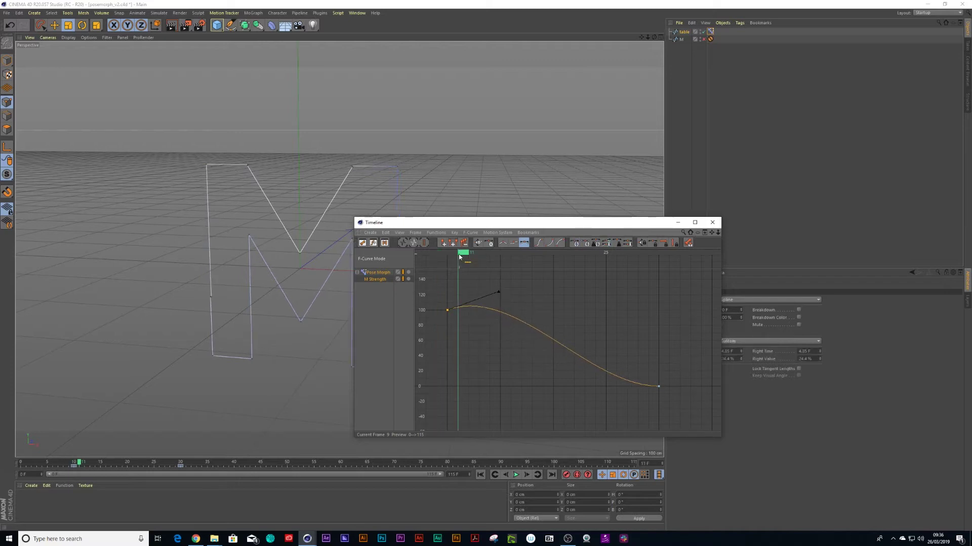
pyautogui.moveTo(453, 258); pyautogui.dragTo(575, 271)
# Step: Drag the last key's left tangent down so strength dips below 0%, to about -19.918%
pyautogui.moveTo(592, 311); pyautogui.dragTo(659, 310)
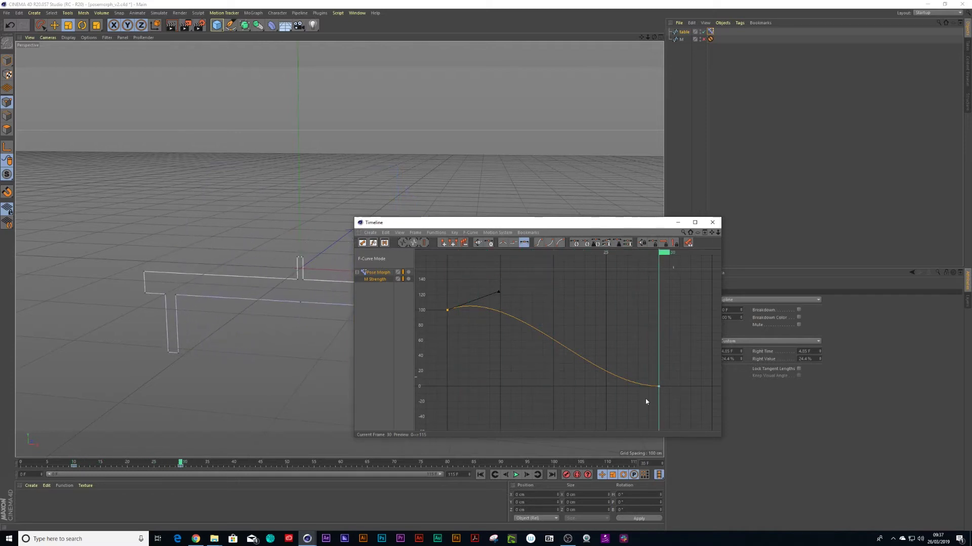
pyautogui.moveTo(621, 387); pyautogui.dragTo(605, 409)
pyautogui.click(632, 254)
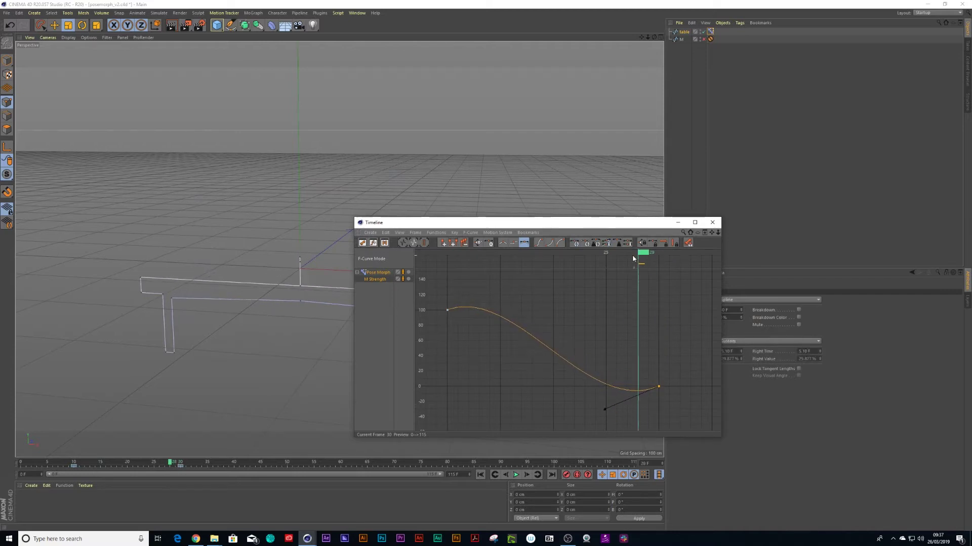
pyautogui.moveTo(633, 257)
pyautogui.mouseDown()
pyautogui.moveTo(614, 256)
pyautogui.moveTo(634, 262)
pyautogui.mouseUp()
pyautogui.moveTo(605, 226); pyautogui.dragTo(661, 96)
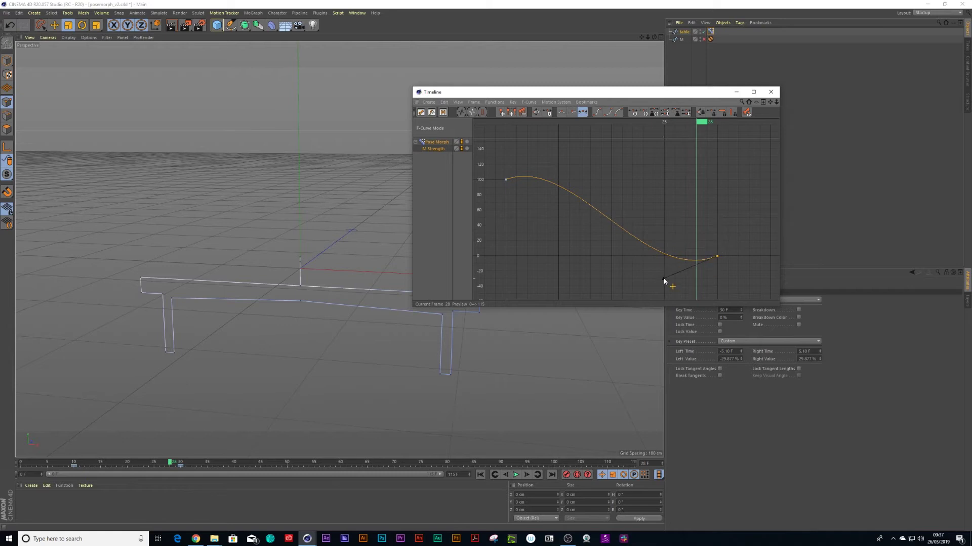
pyautogui.moveTo(664, 281); pyautogui.dragTo(672, 271)
# Step: Play the morph from the start to preview the overshoot
pyautogui.moveTo(529, 127)
pyautogui.mouseDown()
pyautogui.moveTo(510, 129)
pyautogui.moveTo(552, 130)
pyautogui.moveTo(511, 130)
pyautogui.mouseUp()
pyautogui.press('F8')
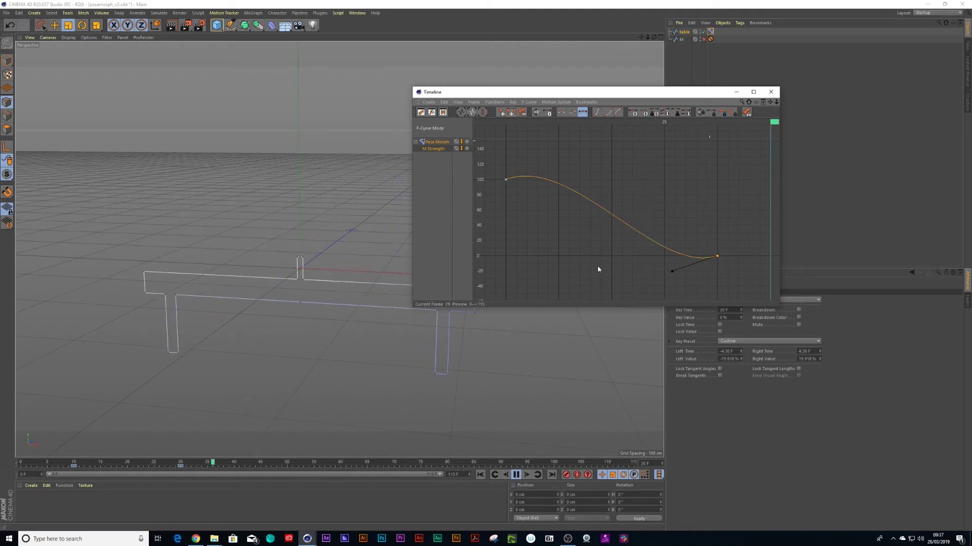
pyautogui.press('F8')
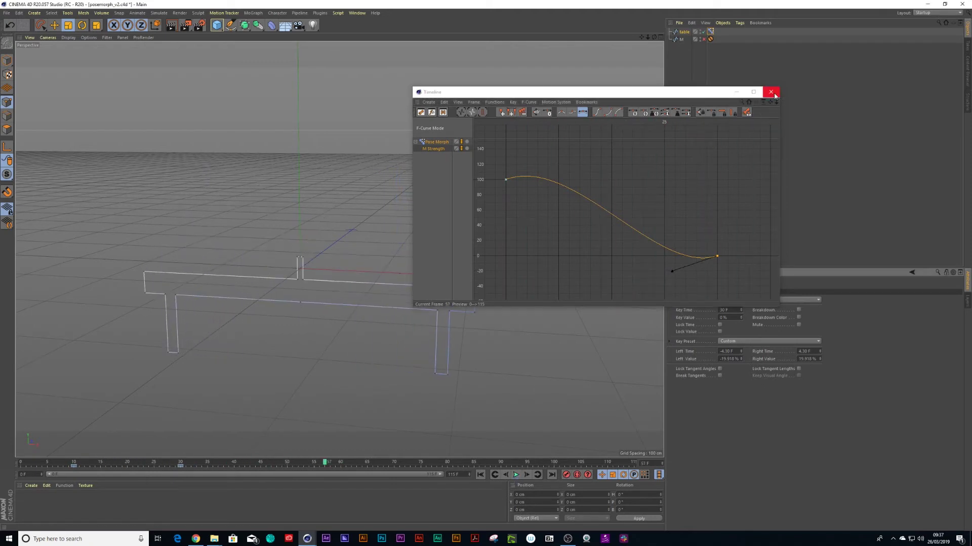
# Step: Close the curve editor and add an Extrude generator to the table spline
pyautogui.click(771, 93)
pyautogui.click(685, 32)
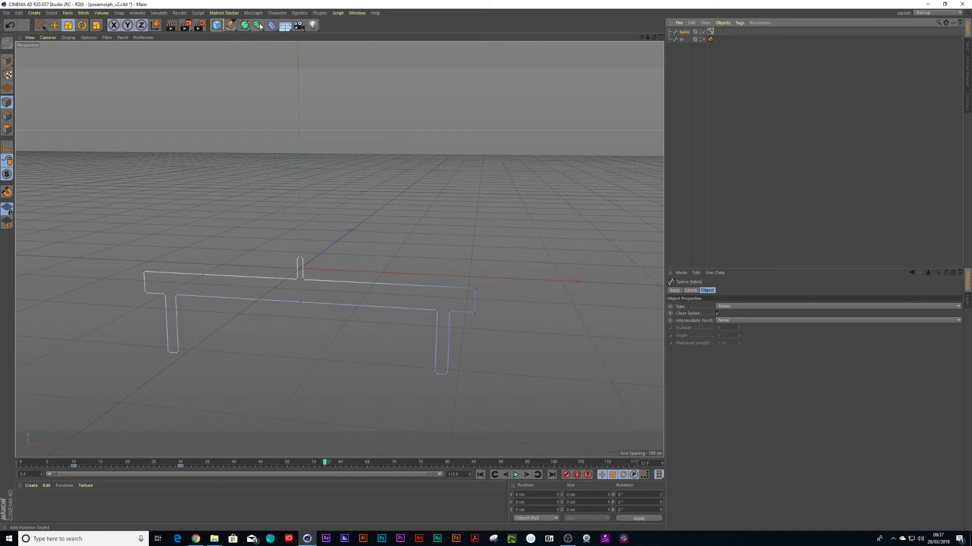
pyautogui.click(272, 30)
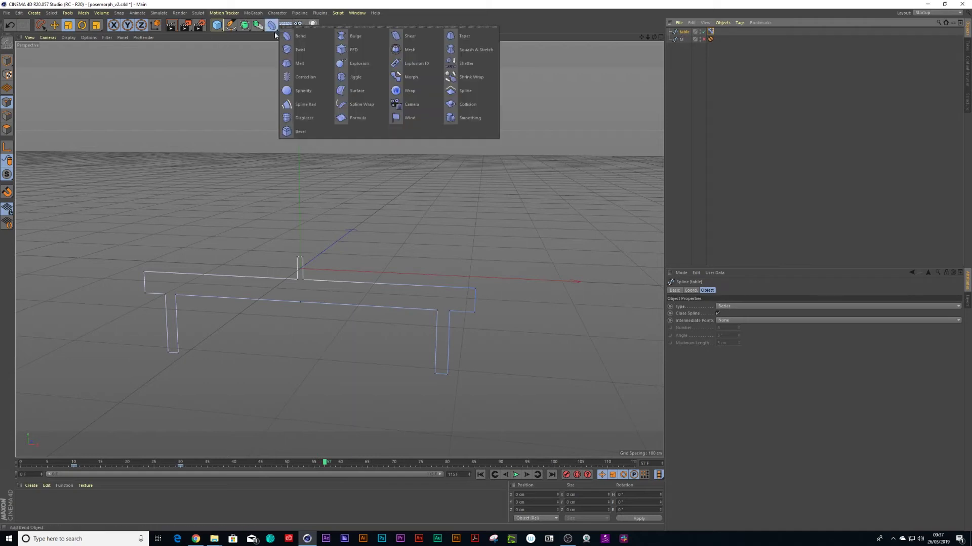
pyautogui.click(246, 26)
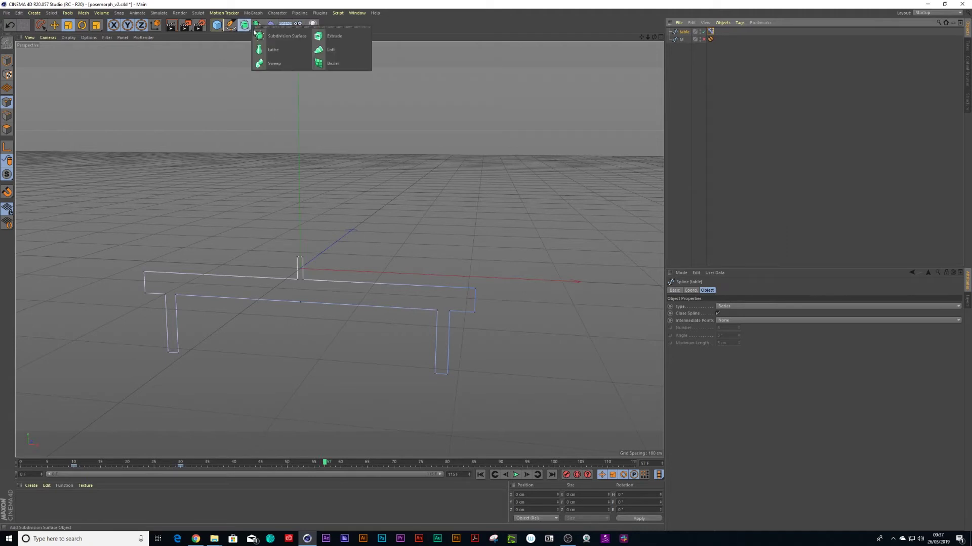
pyautogui.keyDown('alt'); pyautogui.click(328, 37); pyautogui.keyUp('alt')
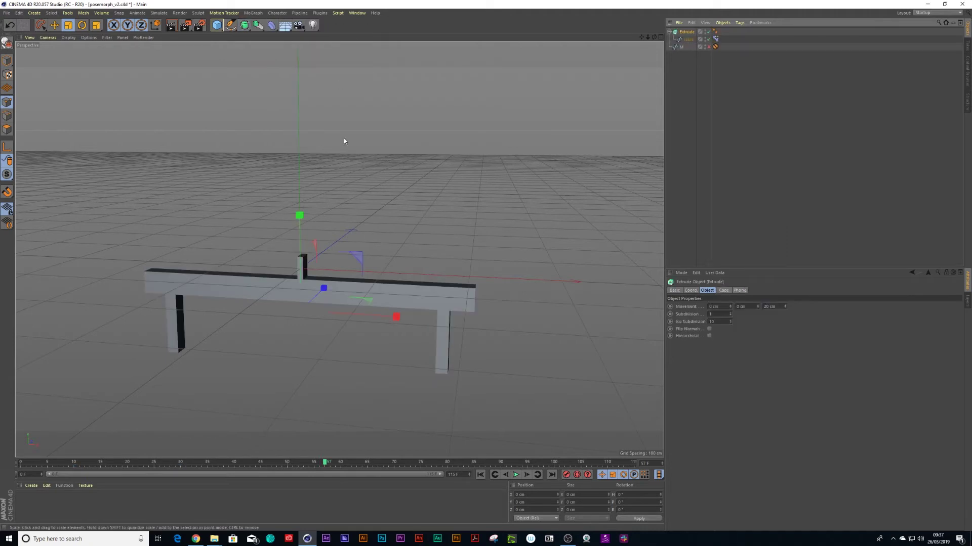
# Step: Set the extrusion depth to 200 cm and orbit to a low side angle
pyautogui.keyDown('alt'); pyautogui.moveTo(434, 241); pyautogui.dragTo(349, 266); pyautogui.keyUp('alt')
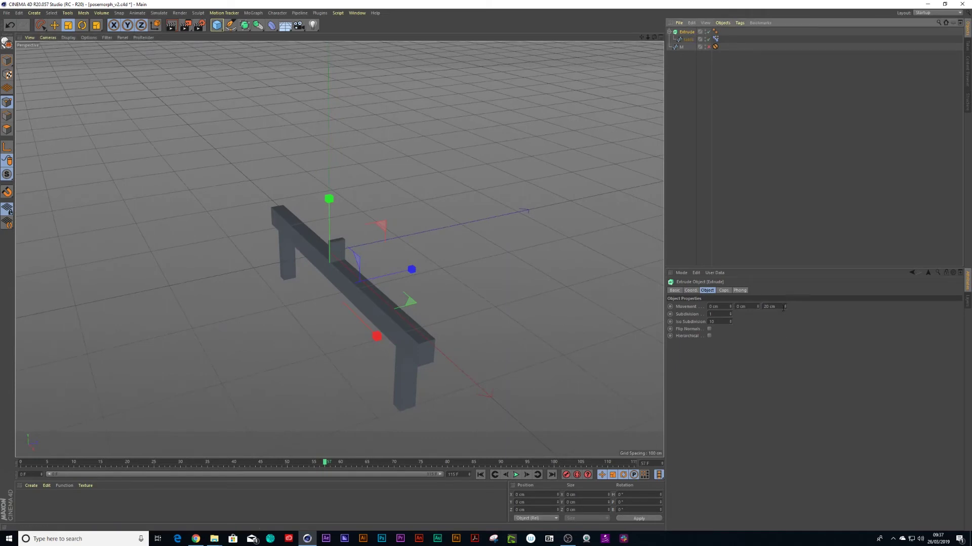
pyautogui.moveTo(786, 307); pyautogui.dragTo(785, 241)
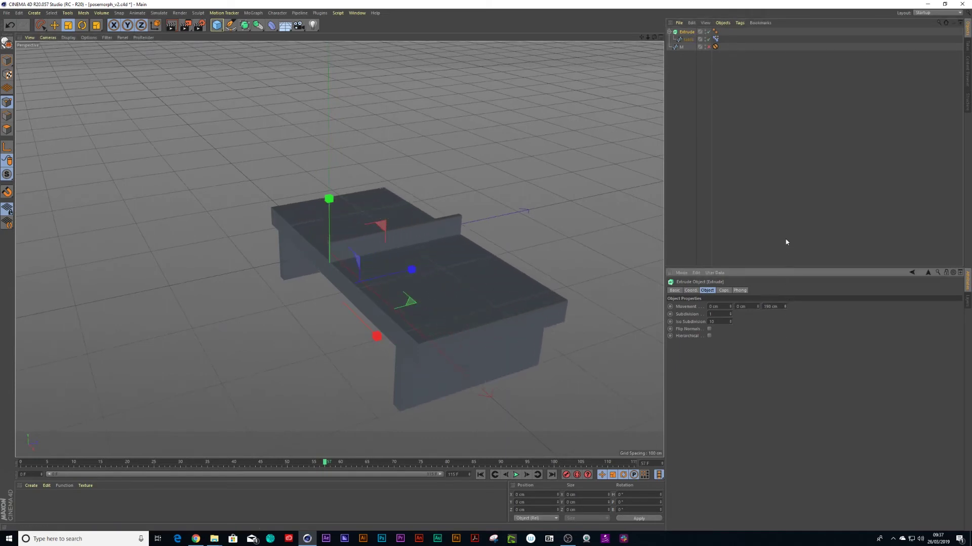
pyautogui.click(778, 306)
pyautogui.write('2')
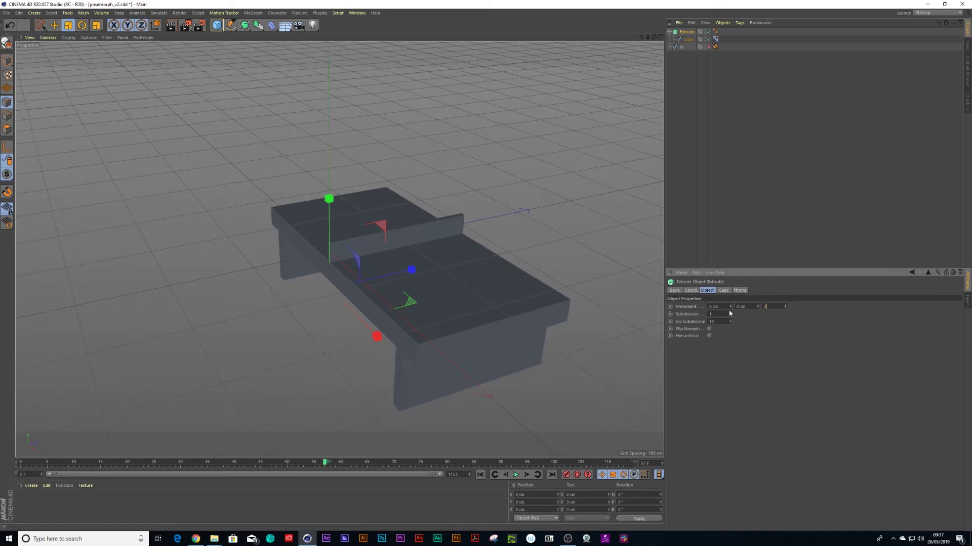
pyautogui.write('00')
pyautogui.press('Return')
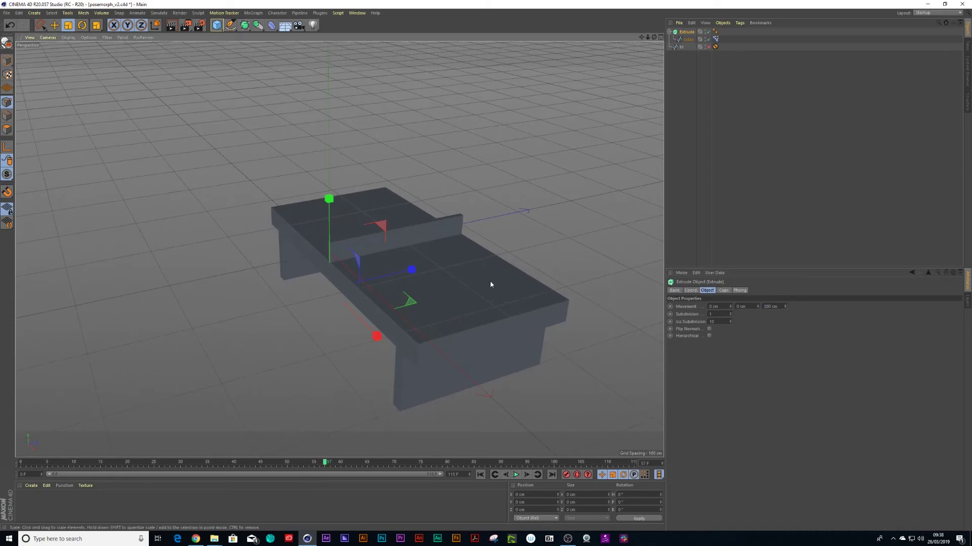
pyautogui.scroll(1, 474, 288)
pyautogui.keyDown('alt'); pyautogui.moveTo(475, 288); pyautogui.dragTo(401, 380); pyautogui.keyUp('alt')
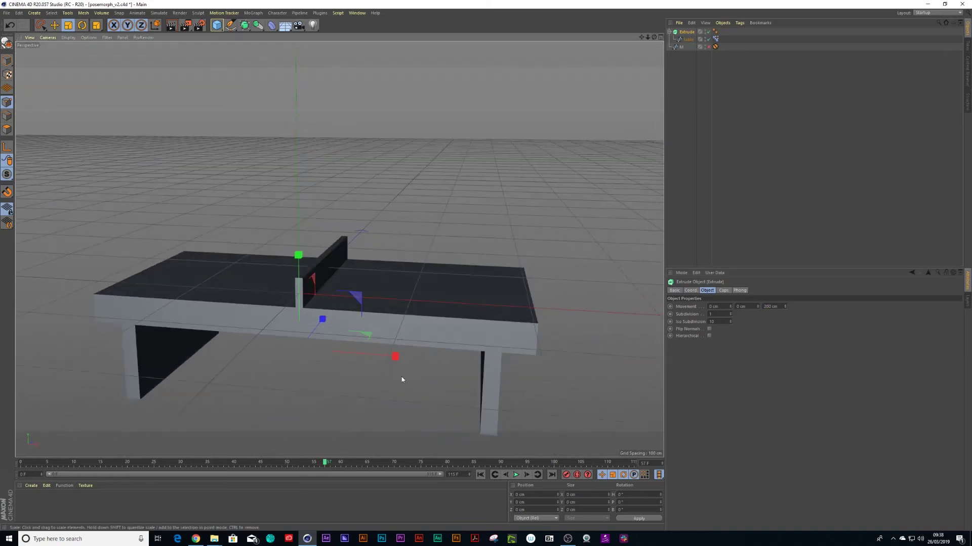
# Step: Rewind to frame 0 and play the morph animation to preview it
pyautogui.click(21, 462)
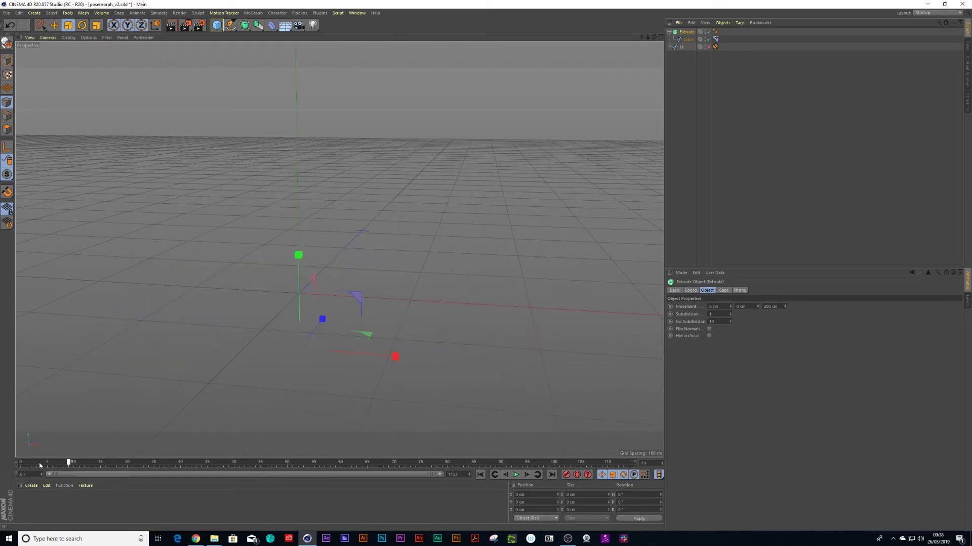
pyautogui.click(706, 63)
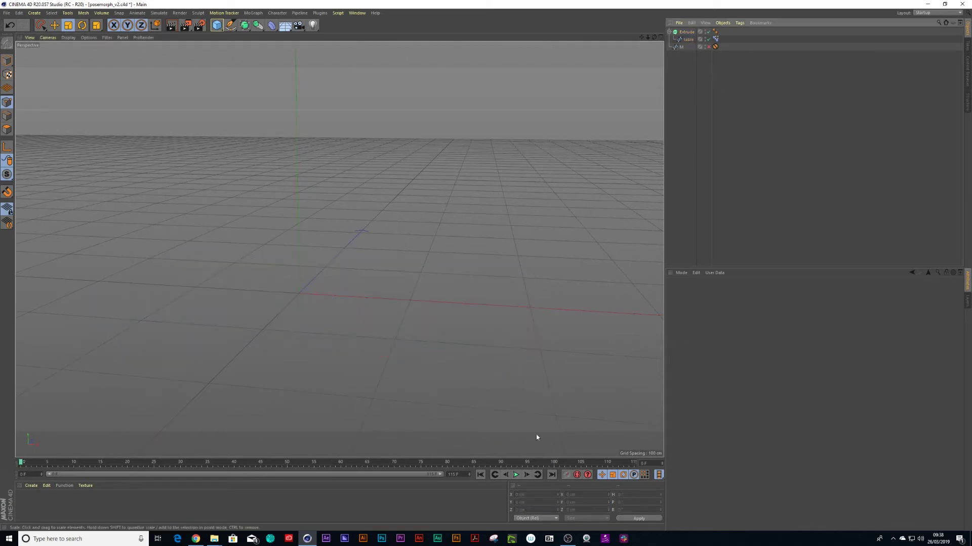
pyautogui.press('8')
pyautogui.click(516, 474)
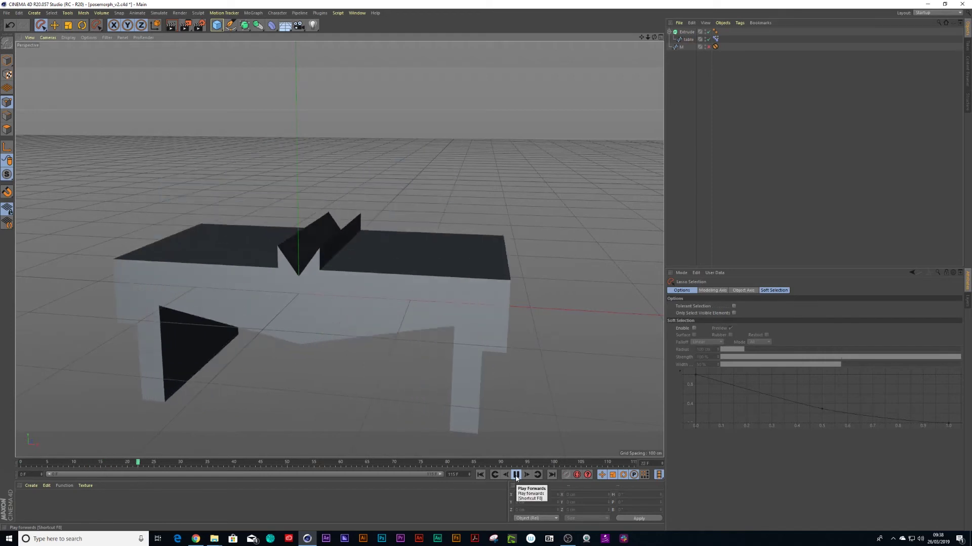
pyautogui.click(516, 474)
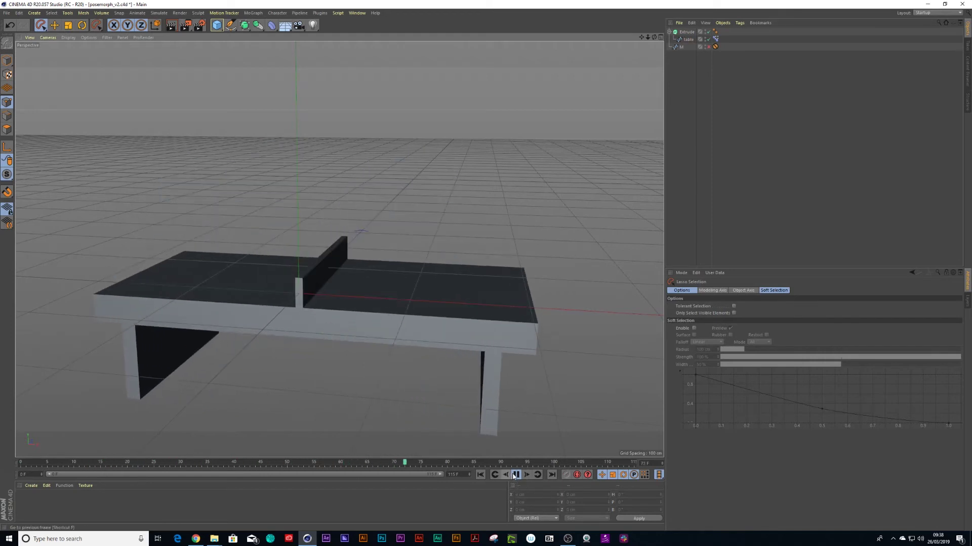
pyautogui.click(42, 463)
pyautogui.moveTo(42, 463); pyautogui.dragTo(69, 463)
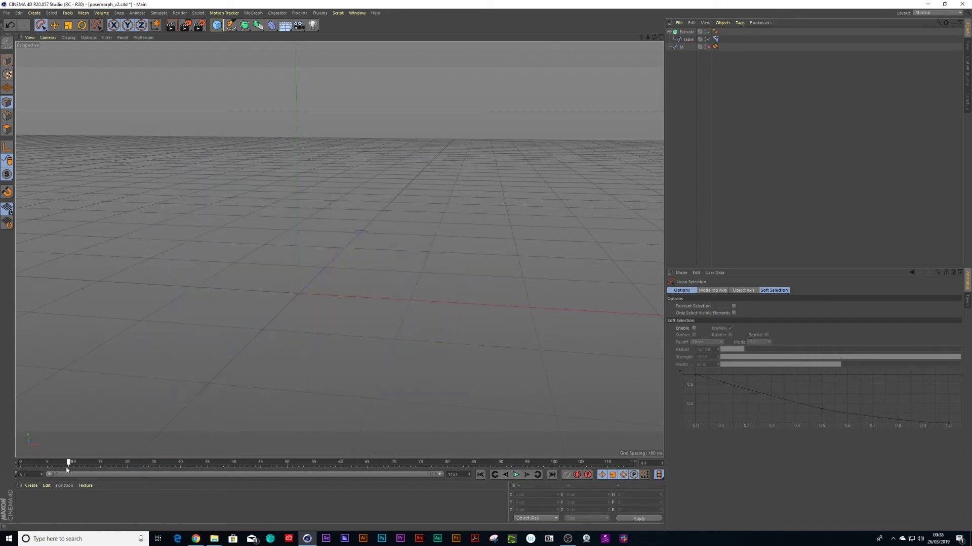
pyautogui.press('F8')
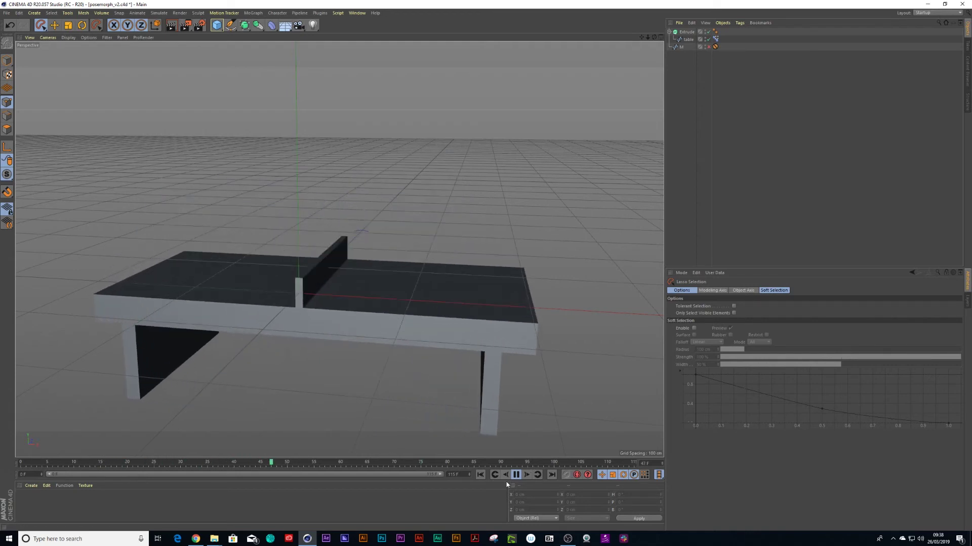
pyautogui.press('F8')
# Step: Select the table's Pose Morph tag and scrub to where the table becomes the M
pyautogui.click(715, 39)
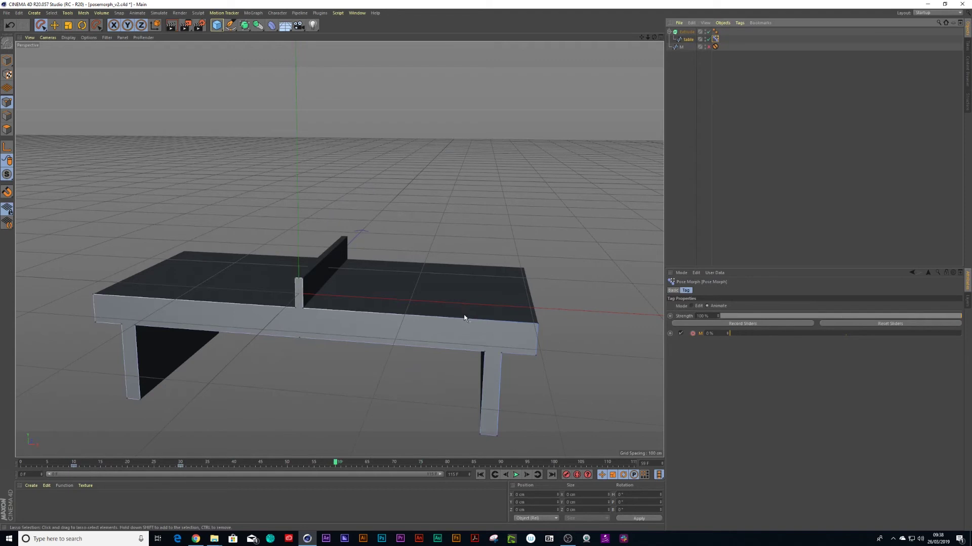
pyautogui.keyDown('alt'); pyautogui.moveTo(462, 319); pyautogui.dragTo(399, 336); pyautogui.keyUp('alt')
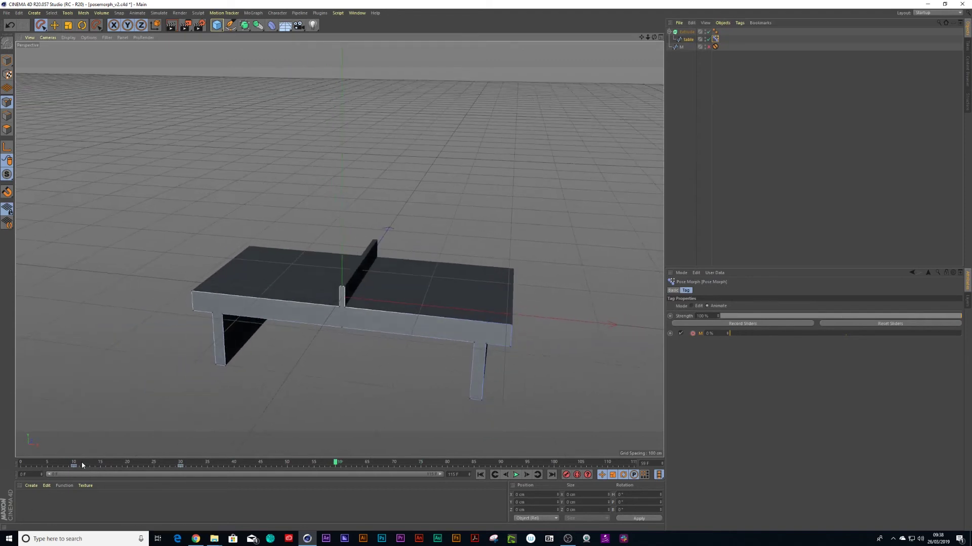
pyautogui.moveTo(82, 464)
pyautogui.mouseDown()
pyautogui.moveTo(41, 464)
pyautogui.moveTo(80, 470)
pyautogui.mouseUp()
pyautogui.click(673, 290)
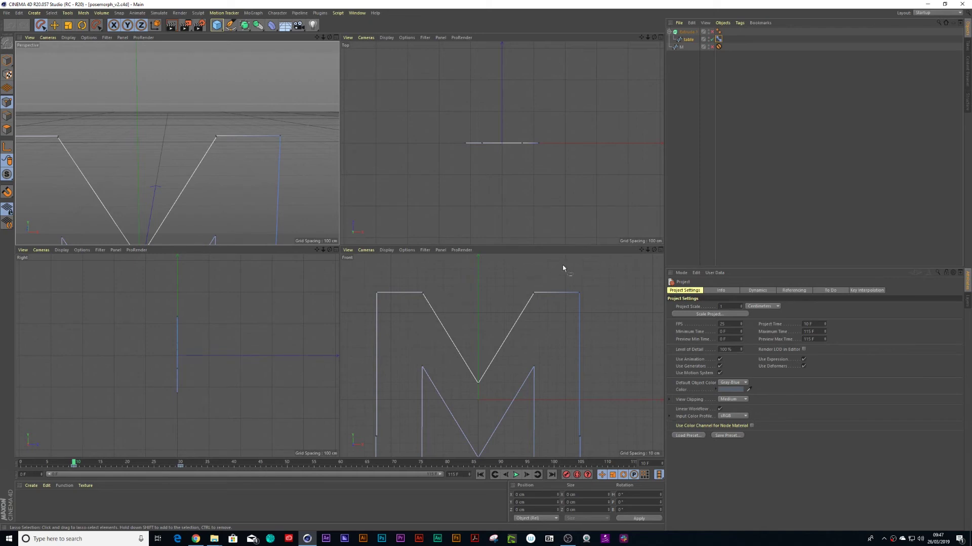
# Step: Switch off the M pose and scale the first top corner point to zero width
pyautogui.scroll(6, 533, 303)
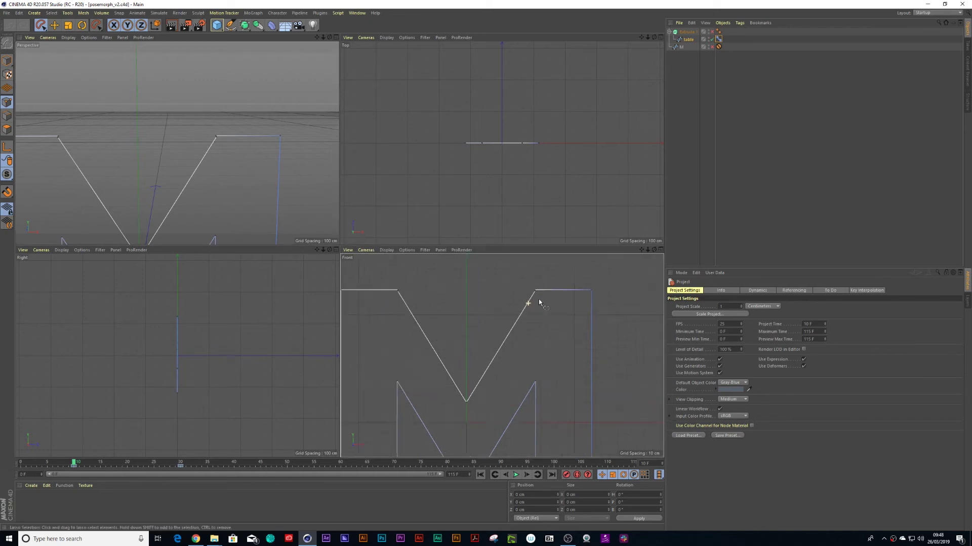
pyautogui.scroll(5, 552, 327)
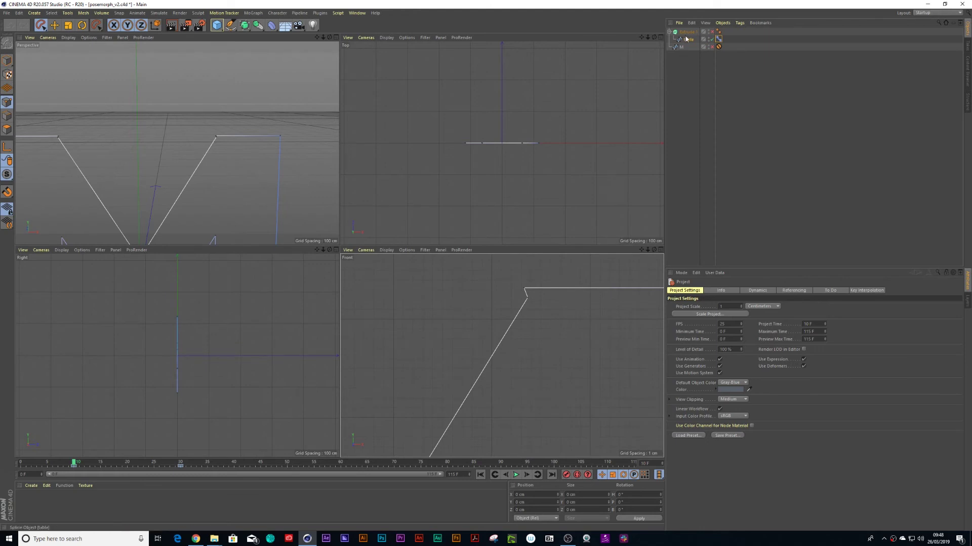
pyautogui.click(718, 39)
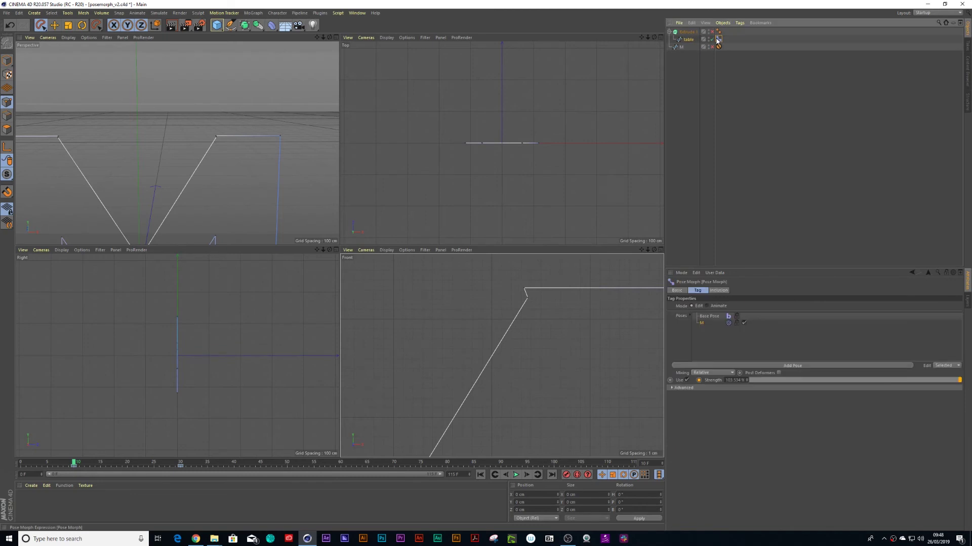
pyautogui.click(686, 380)
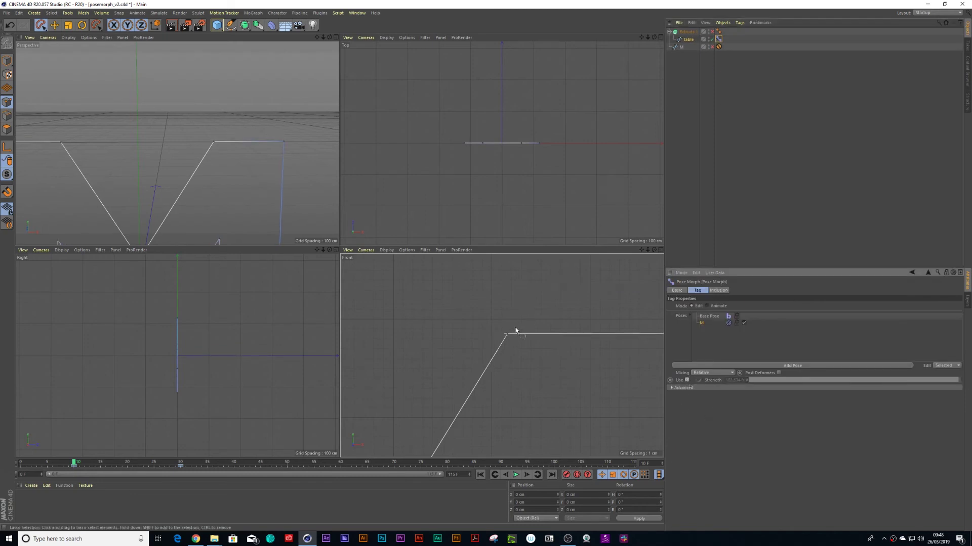
pyautogui.moveTo(515, 330); pyautogui.dragTo(468, 334)
pyautogui.press('t')
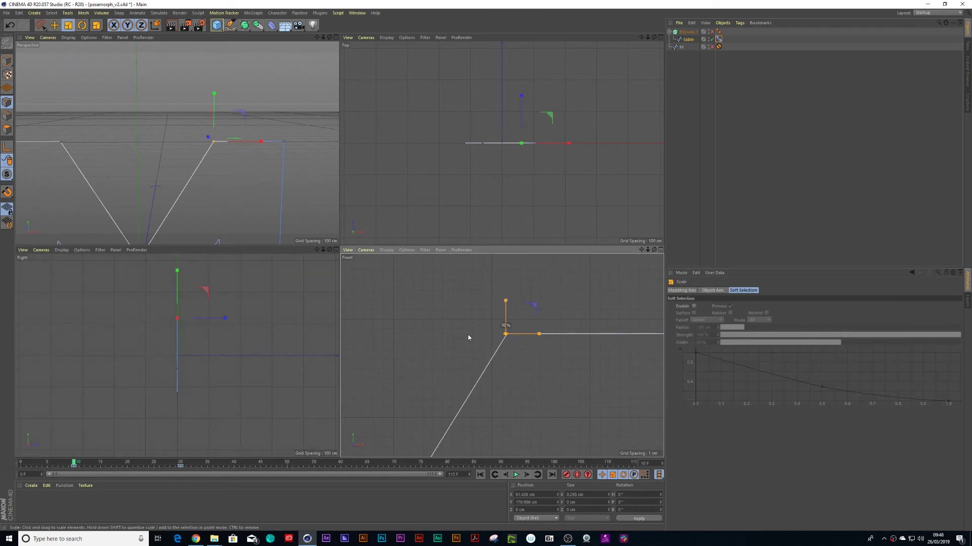
pyautogui.moveTo(373, 358); pyautogui.dragTo(258, 380)
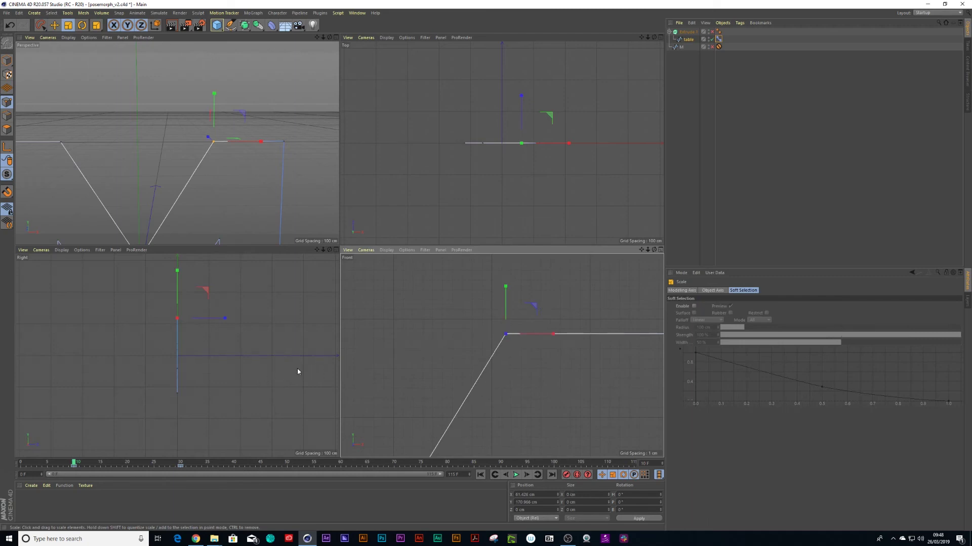
# Step: Lasso the other top corner point, scale it to zero width, and frame the M outline
pyautogui.press('space')
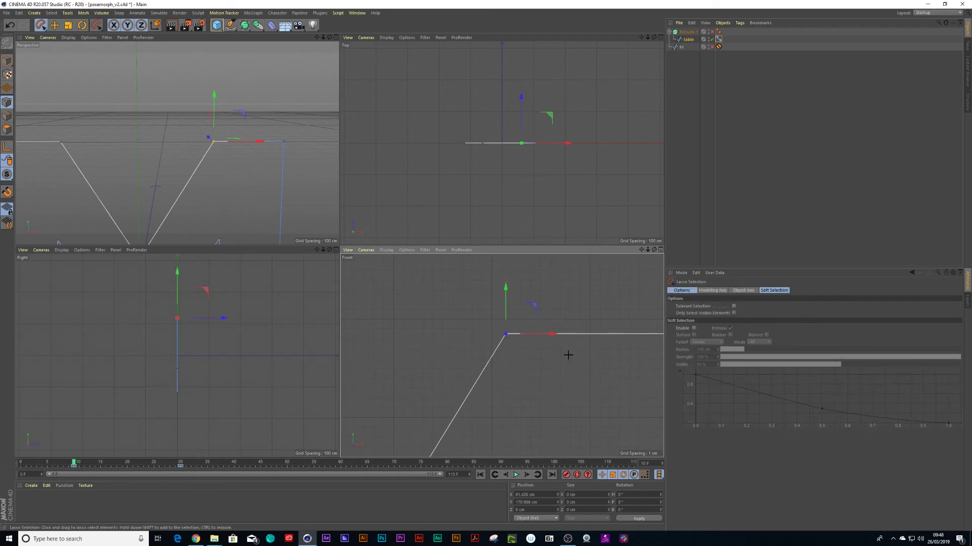
pyautogui.keyDown('alt'); pyautogui.moveTo(577, 311); pyautogui.dragTo(539, 305, button='right'); pyautogui.keyUp('alt')
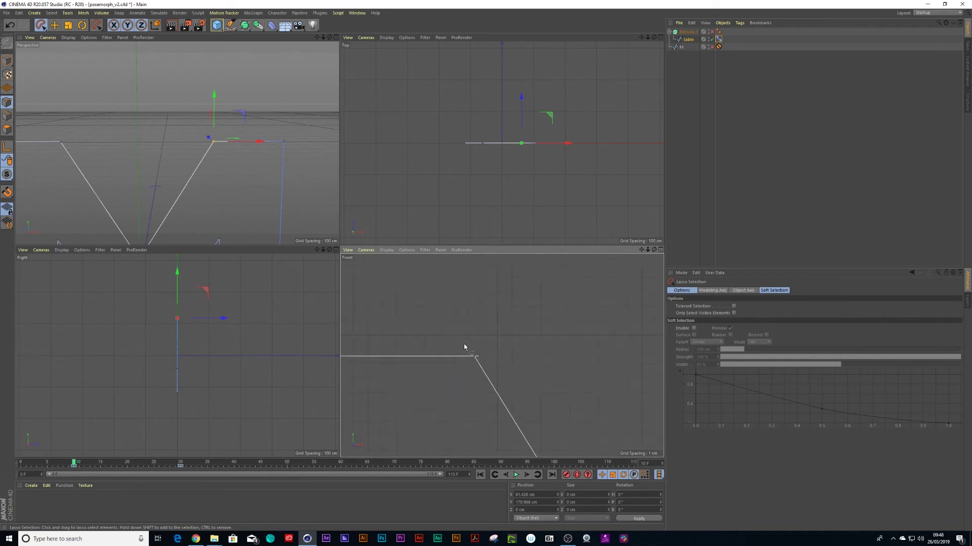
pyautogui.moveTo(465, 347)
pyautogui.mouseDown()
pyautogui.moveTo(466, 366)
pyautogui.moveTo(490, 341)
pyautogui.moveTo(498, 346)
pyautogui.moveTo(344, 377)
pyautogui.mouseUp()
pyautogui.press('t')
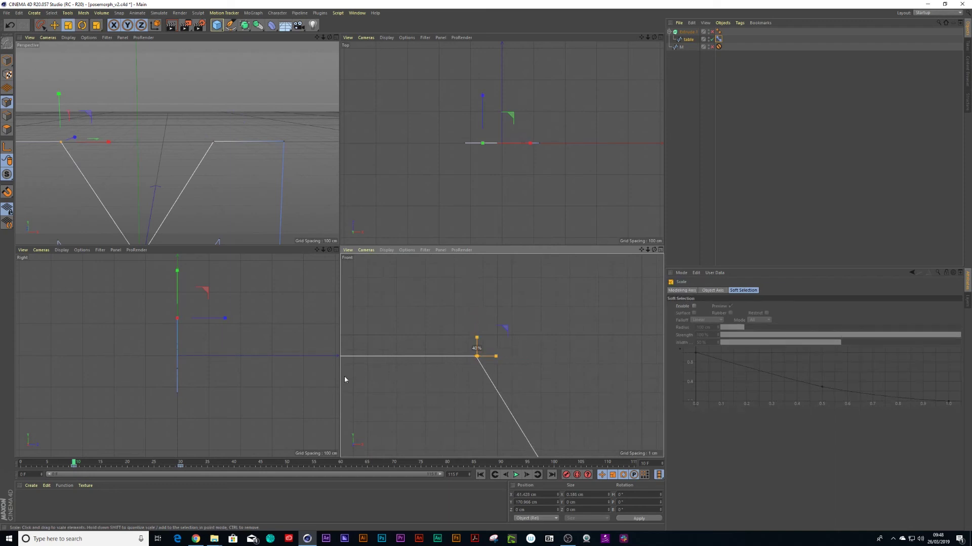
pyautogui.moveTo(282, 391); pyautogui.dragTo(236, 398)
pyautogui.click(564, 324)
pyautogui.scroll(-8, 563, 326)
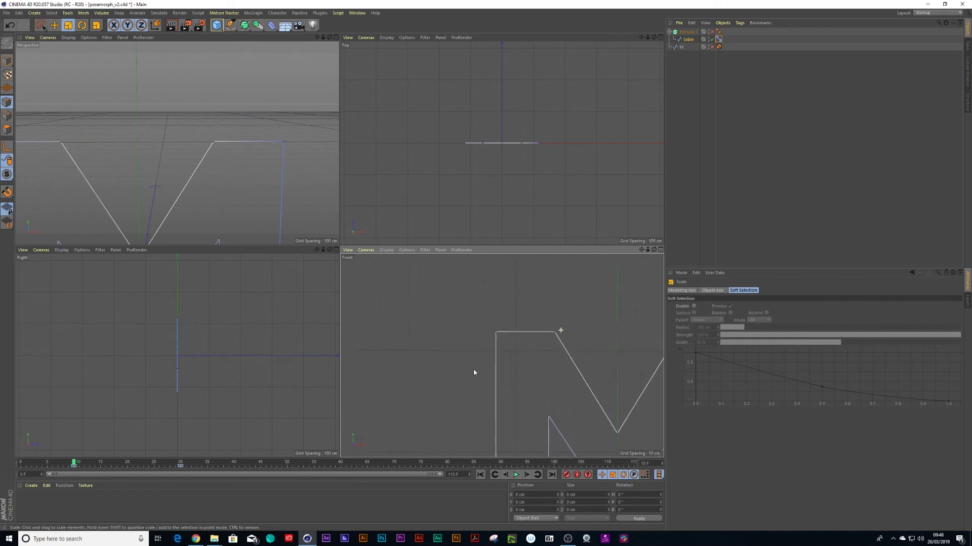
pyautogui.scroll(3, 473, 373)
pyautogui.scroll(-5, 495, 369)
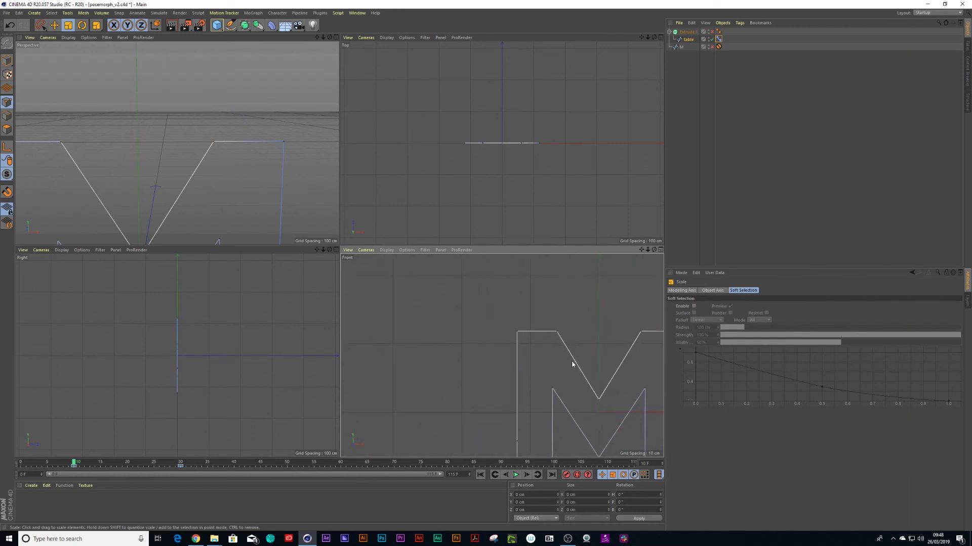
pyautogui.keyDown('alt'); pyautogui.moveTo(571, 365); pyautogui.dragTo(529, 349, button='middle'); pyautogui.keyUp('alt')
# Step: Re-enable the M pose, maximize the Perspective view, and enable the Extrude object
pyautogui.click(718, 39)
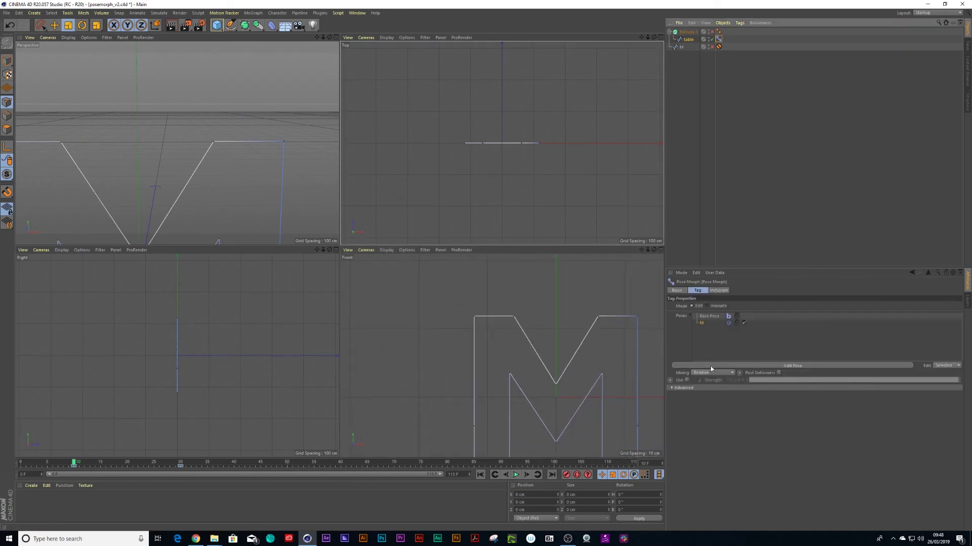
pyautogui.click(686, 380)
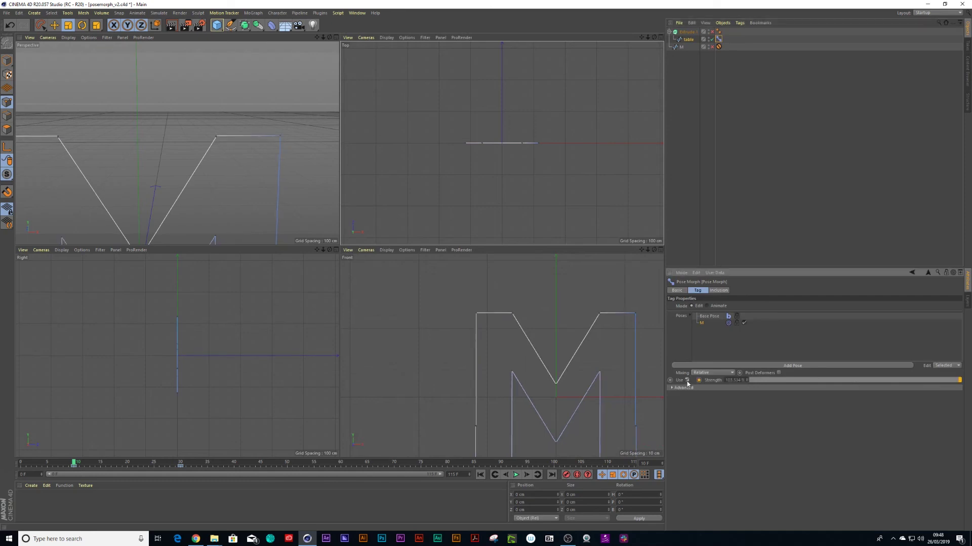
pyautogui.click(336, 38)
pyautogui.scroll(3, 420, 202)
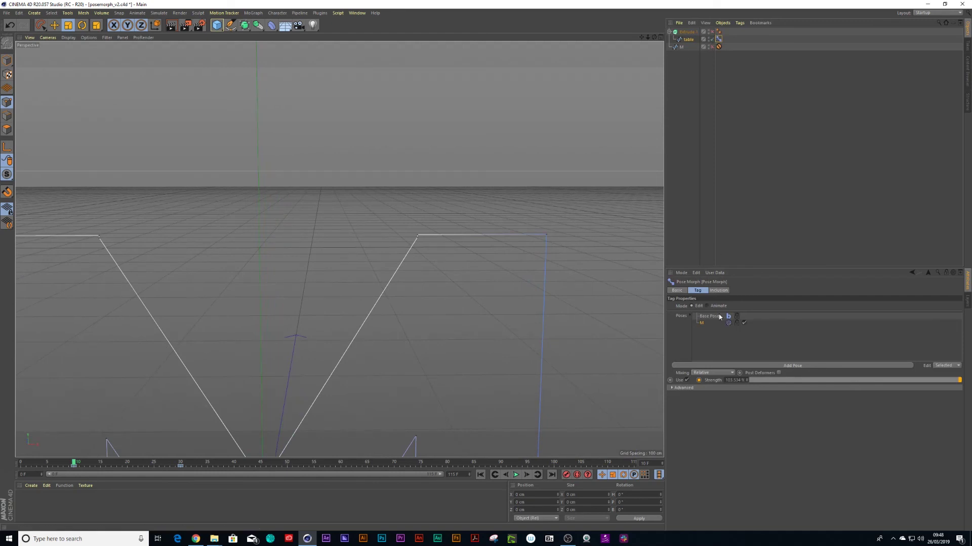
pyautogui.click(712, 32)
# Step: Set the Pose Morph tag to Animate and play back the solid table-to-M morph
pyautogui.moveTo(73, 462); pyautogui.dragTo(8, 468)
pyautogui.press('F8')
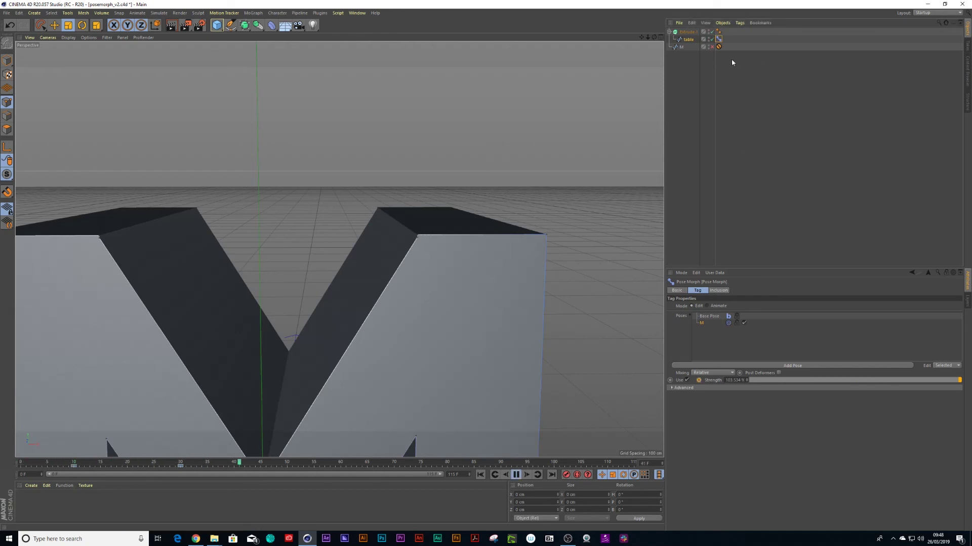
pyautogui.click(706, 306)
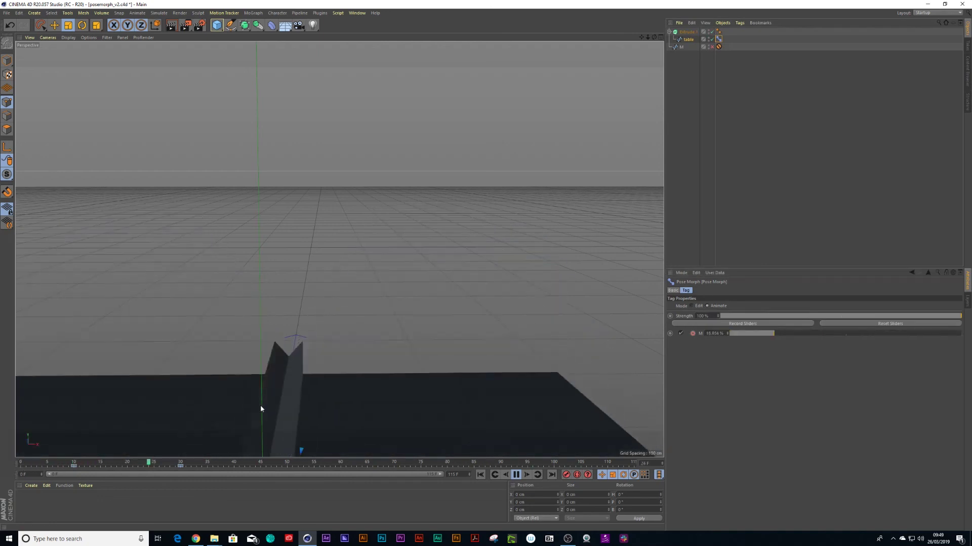
pyautogui.click(516, 474)
pyautogui.scroll(-5, 481, 275)
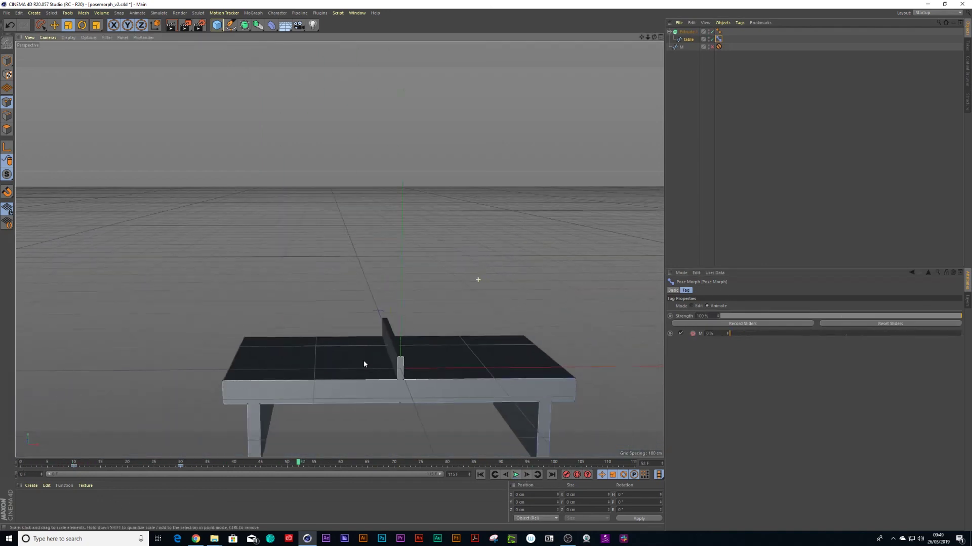
pyautogui.keyDown('alt'); pyautogui.moveTo(363, 360); pyautogui.dragTo(377, 302, button='middle'); pyautogui.keyUp('alt')
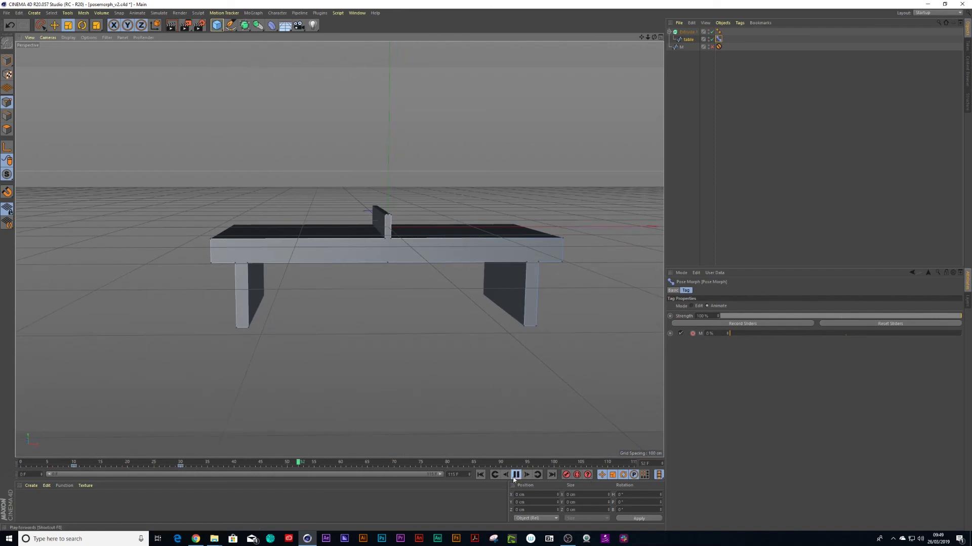
pyautogui.click(515, 475)
pyautogui.click(21, 467)
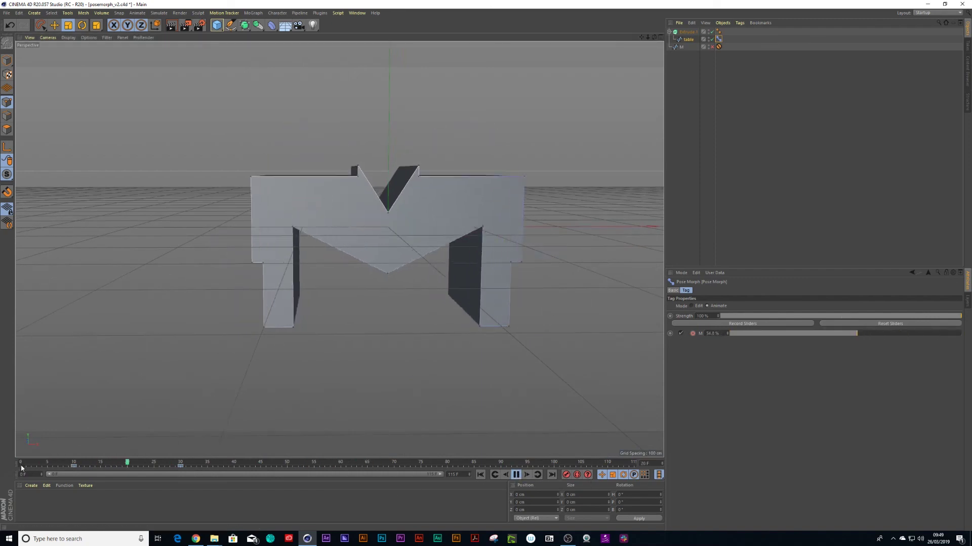
pyautogui.click(516, 474)
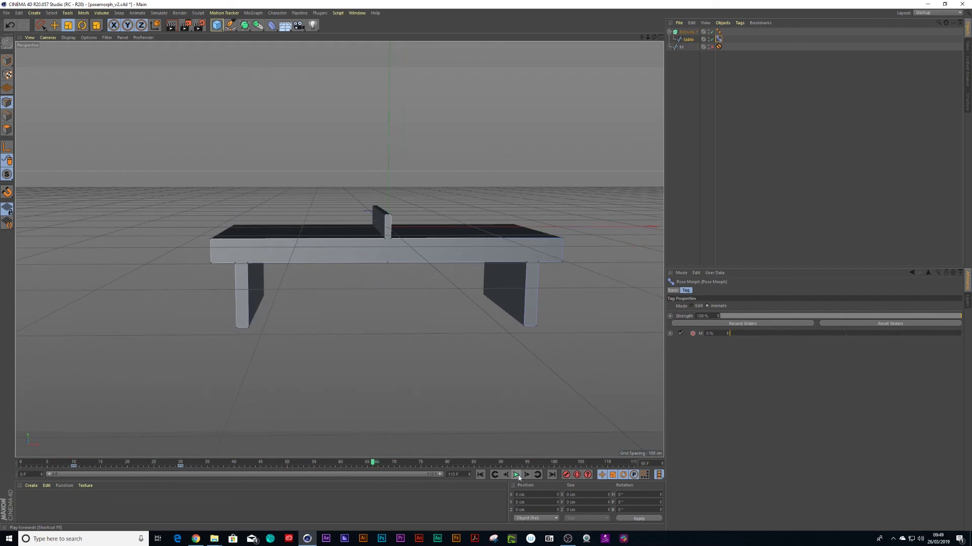